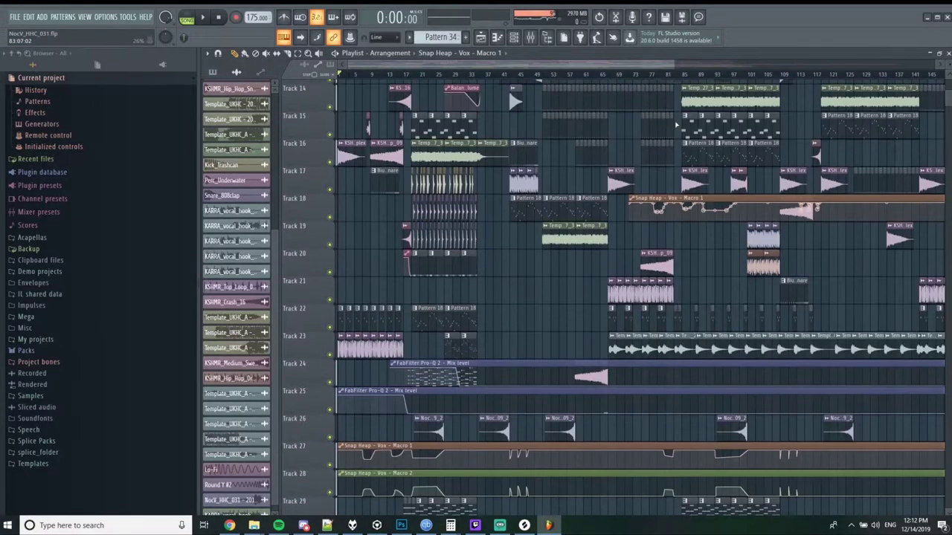
# Delete the stray Snap Heap - Vox - Macro 1 clip from Track 18 and play the song from about bar 69.
pyautogui.rightClick(669, 208)
pyautogui.click(618, 76)
pyautogui.press('space')
# Show the Master track's effects in the mixer and briefly check the audio levels in Streamlabs OBS.
pyautogui.press('F9')
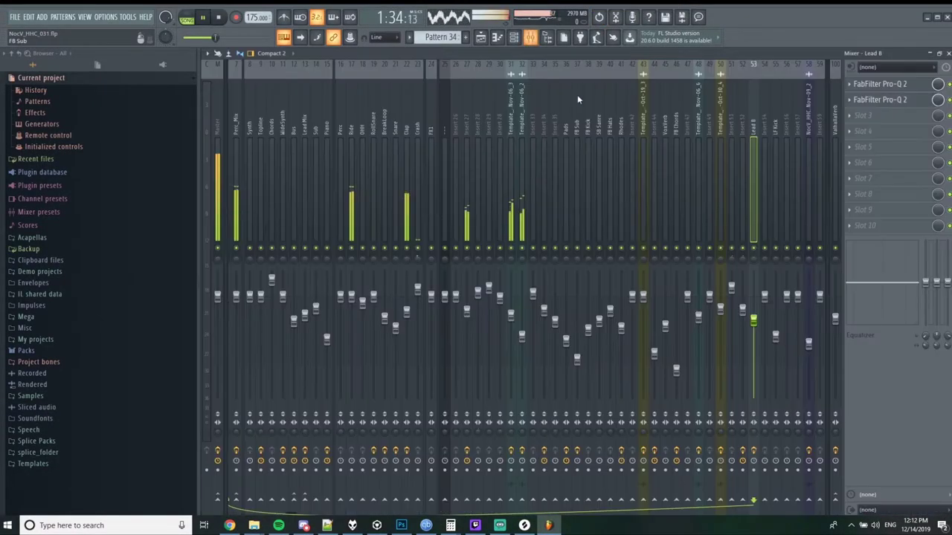
pyautogui.click(217, 130)
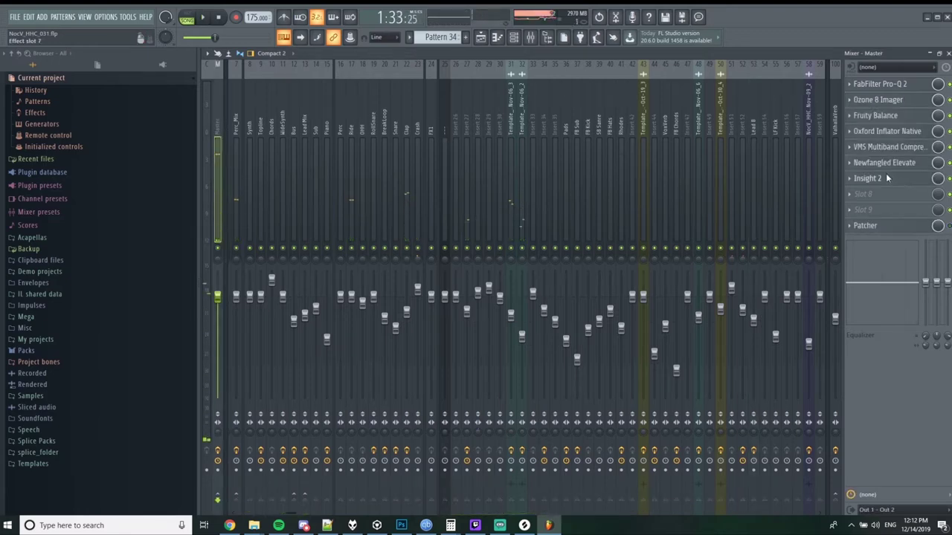
pyautogui.click(499, 525)
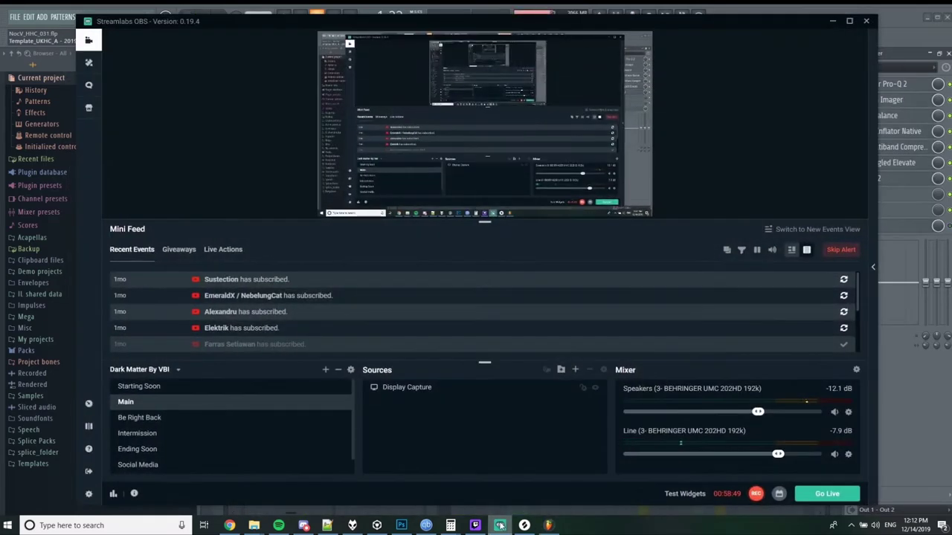
pyautogui.click(500, 526)
# Play the song briefly from about bar 93 and open the Insight 2 meter on the Master track.
pyautogui.press('F5')
pyautogui.click(717, 76)
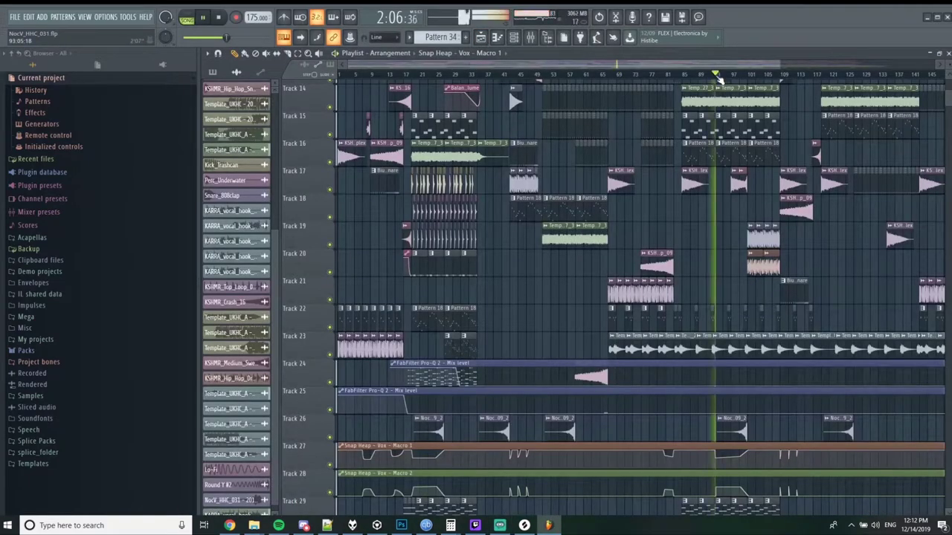
pyautogui.press('F9')
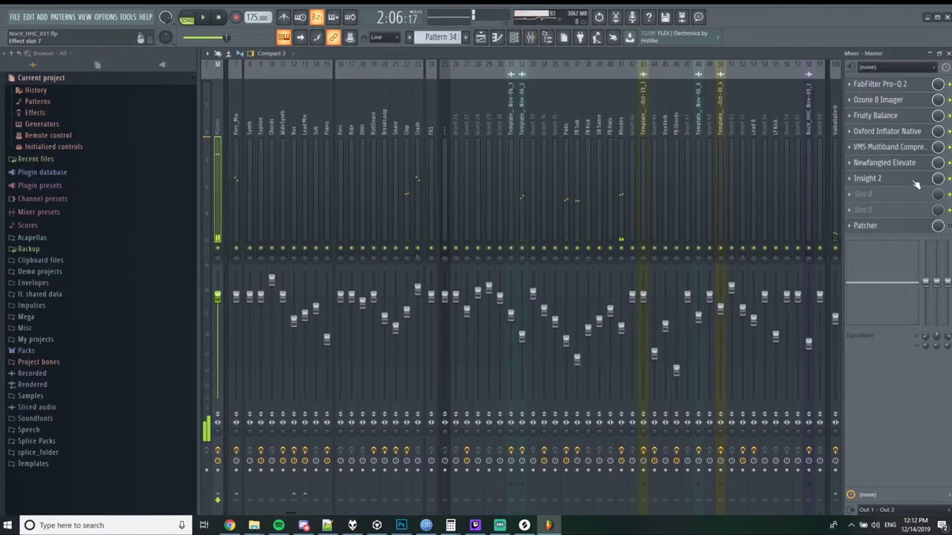
pyautogui.click(911, 181)
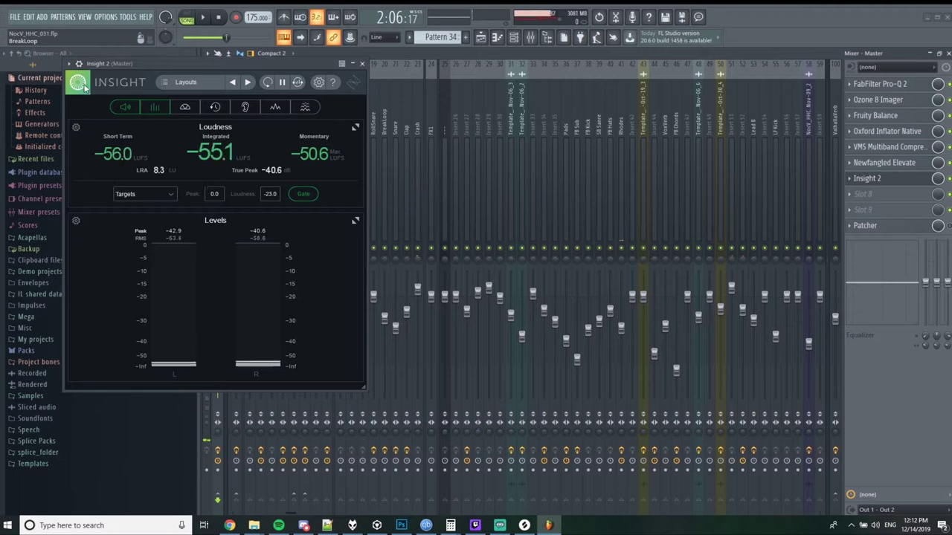
pyautogui.click(68, 63)
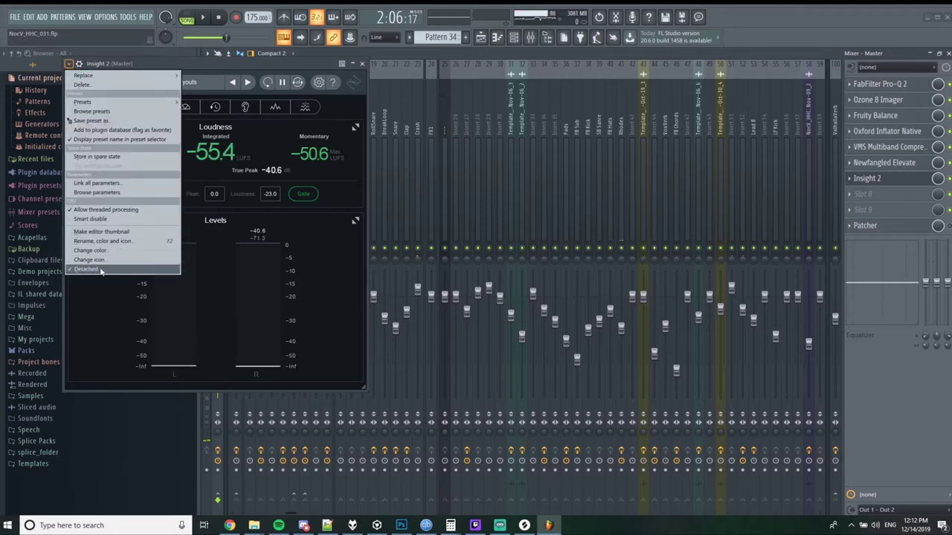
pyautogui.click(226, 79)
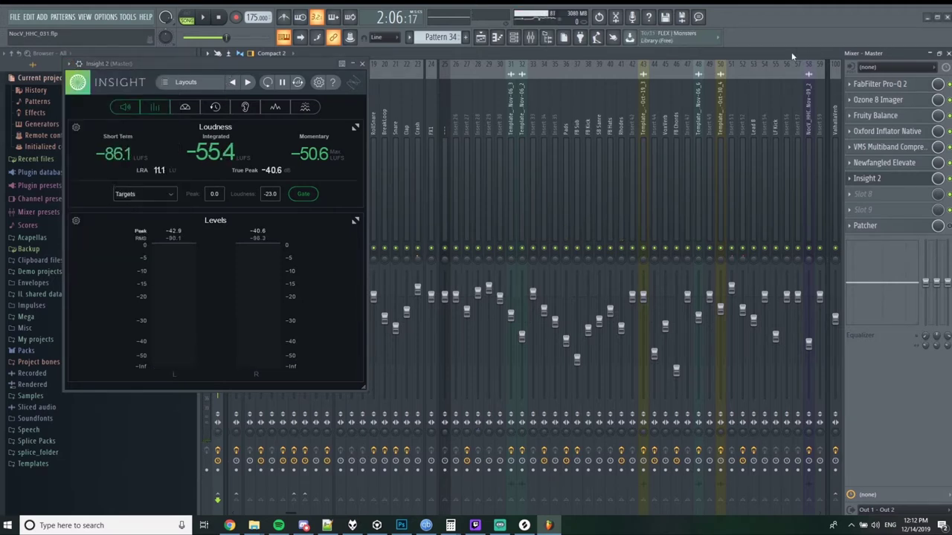
# Play the song from around bars 61, 53 and 127 to examine its loudness in Insight 2.
pyautogui.doubleClick(561, 54)
pyautogui.click(587, 74)
pyautogui.press('space')
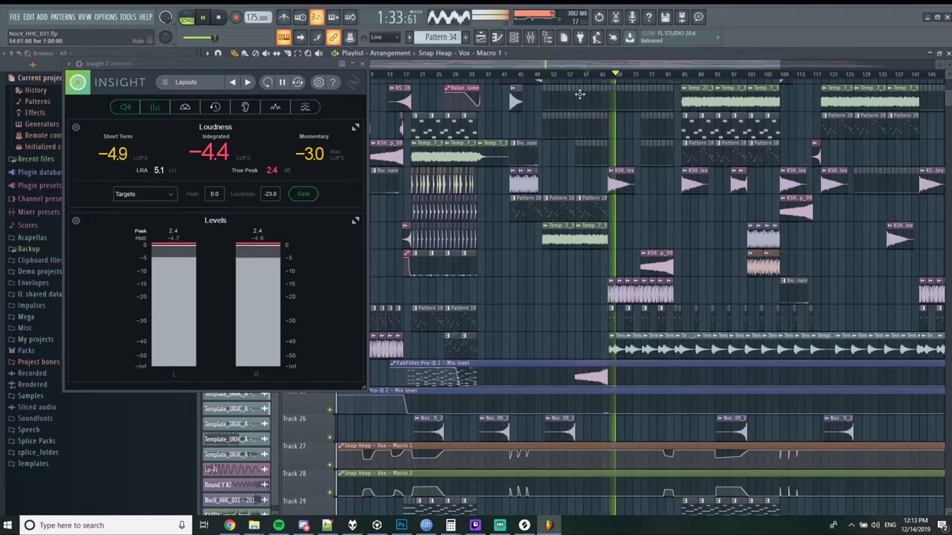
pyautogui.click(551, 75)
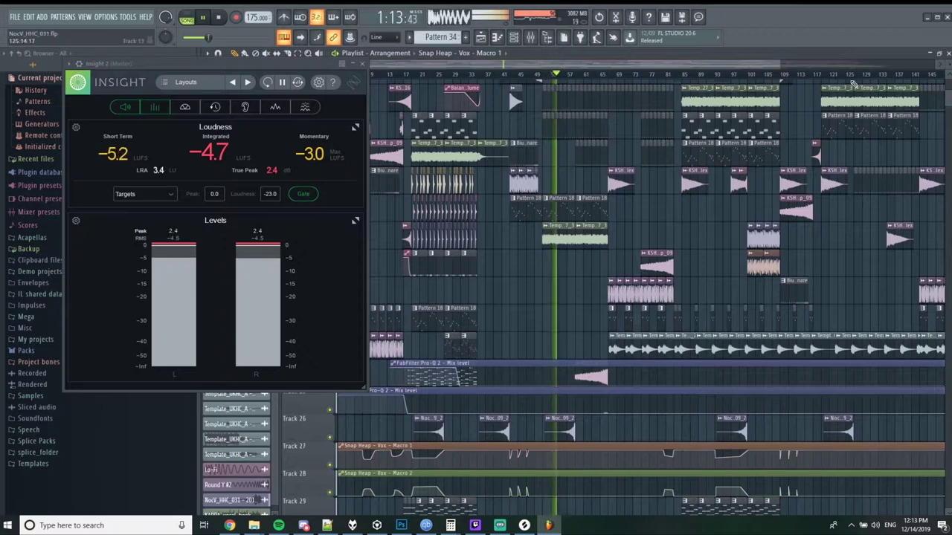
pyautogui.click(860, 74)
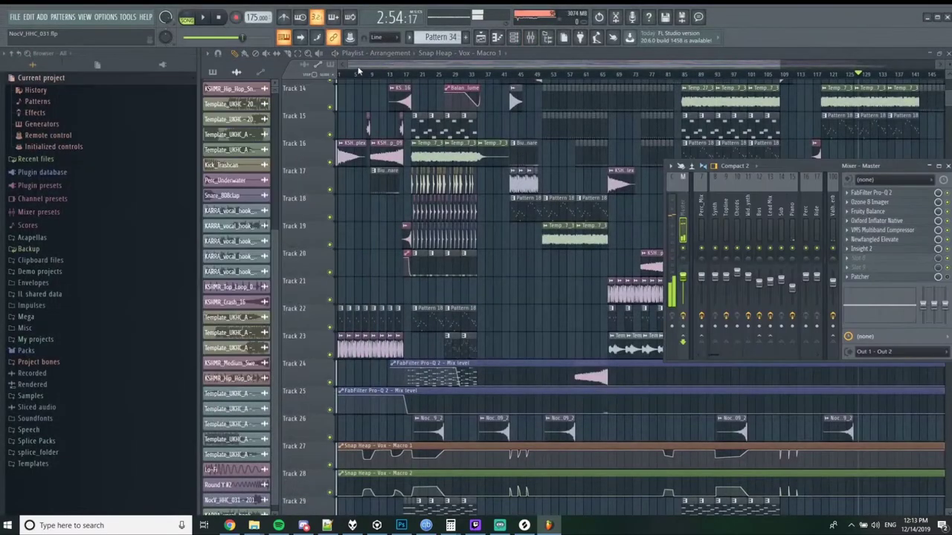
# Move playback to the start of the song, maximize the mixer and play the opening briefly.
pyautogui.moveTo(351, 74); pyautogui.dragTo(288, 76)
pyautogui.press('F9')
pyautogui.press('space')
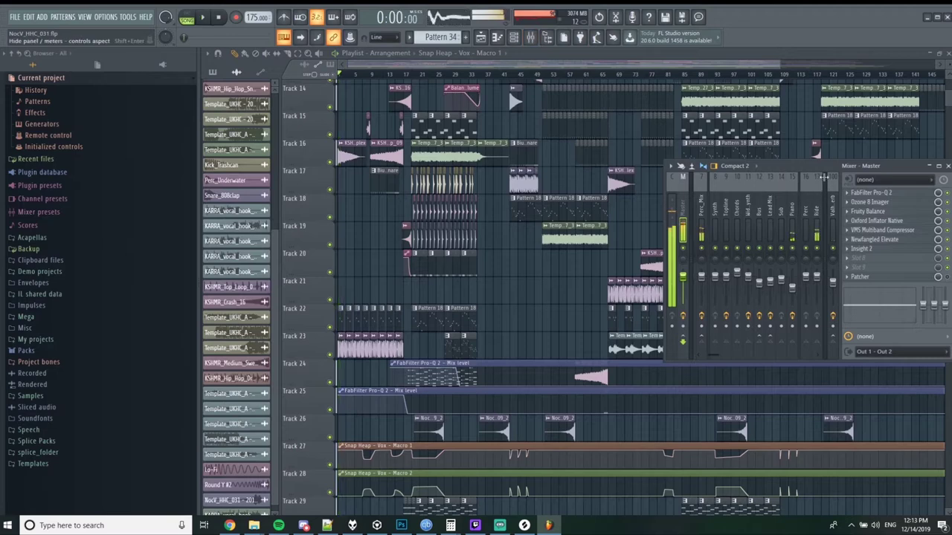
pyautogui.doubleClick(775, 162)
pyautogui.press('space')
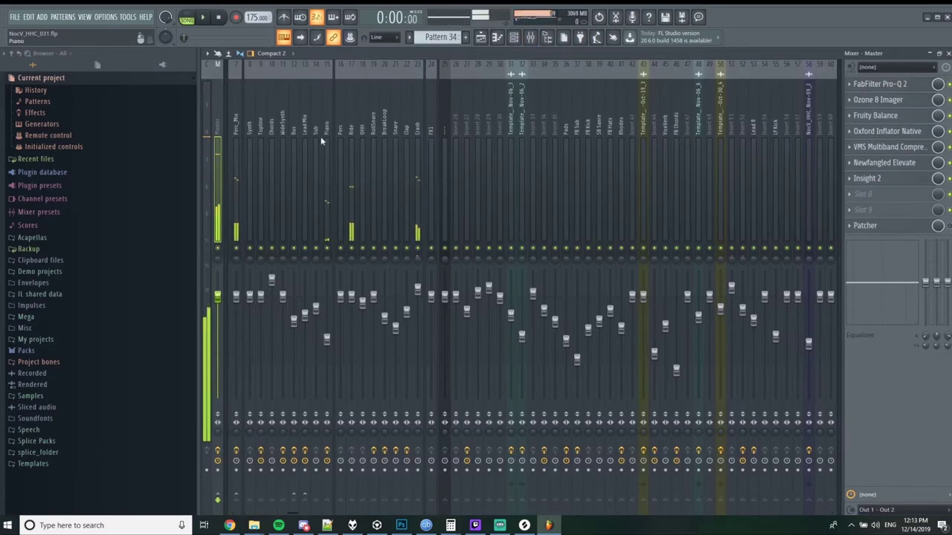
# Select the Kick track in the mixer, listen to it soloed during playback, and restore the other tracks.
pyautogui.scroll(6, 320, 127)
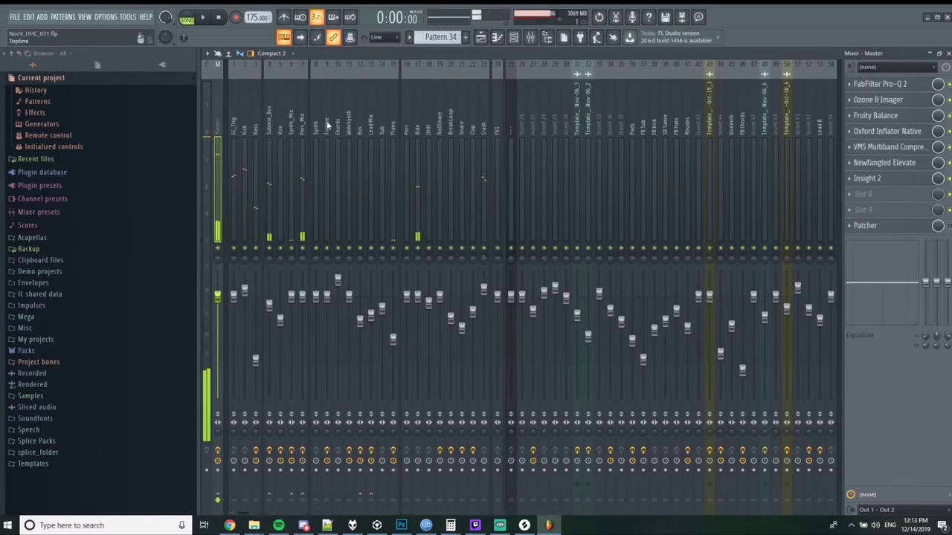
pyautogui.press('space')
pyautogui.click(247, 133)
pyautogui.press('space')
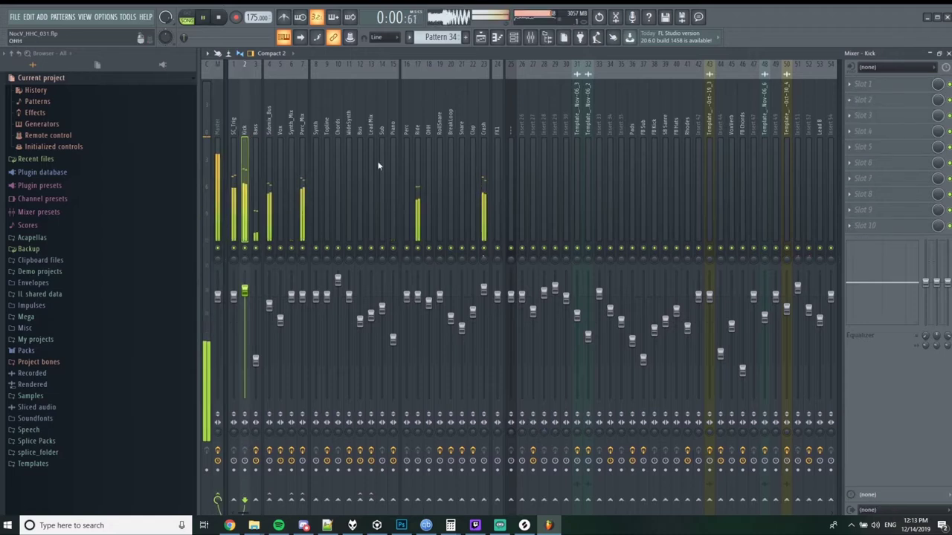
pyautogui.rightClick(249, 249)
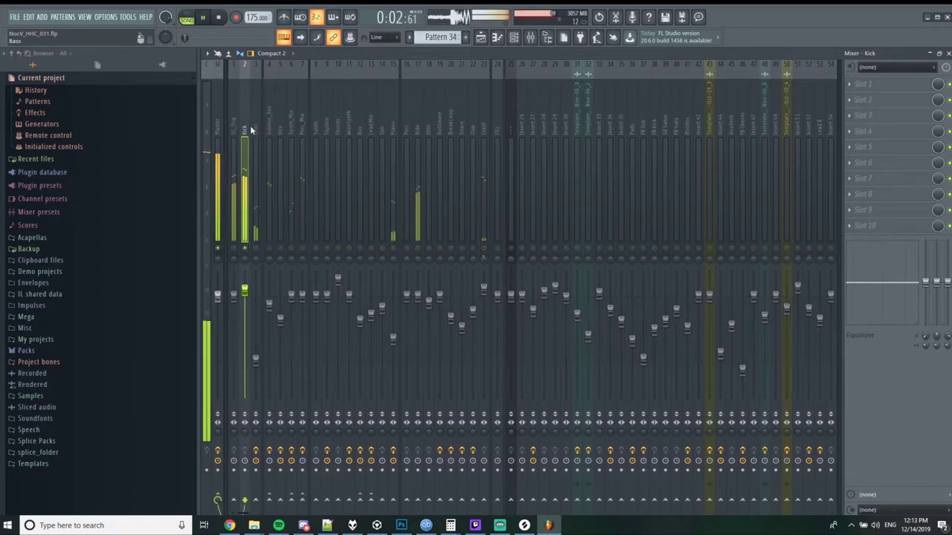
pyautogui.rightClick(250, 250)
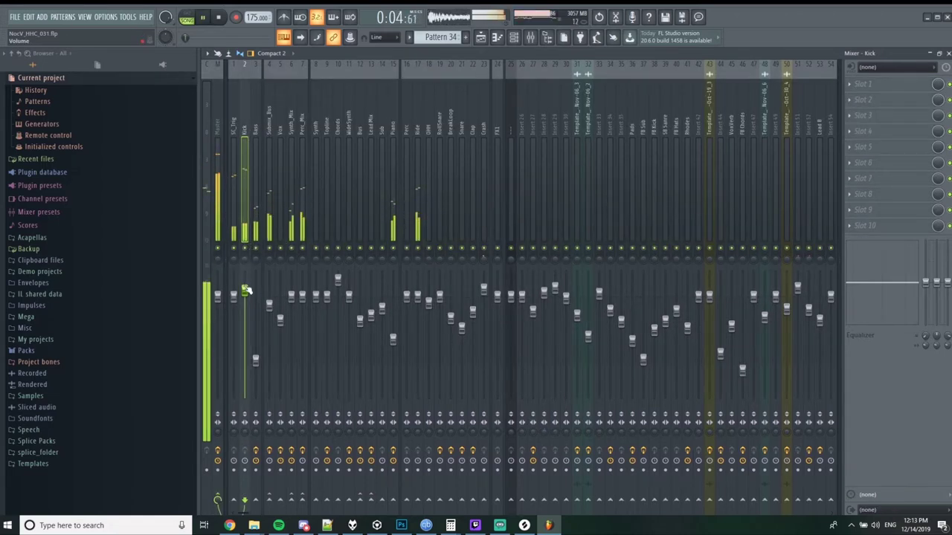
# Insert FabFilter Pro-Q 2 in the Kick track's first effect slot and add a 96 dB/oct low cut at about 37 Hz.
pyautogui.click(850, 85)
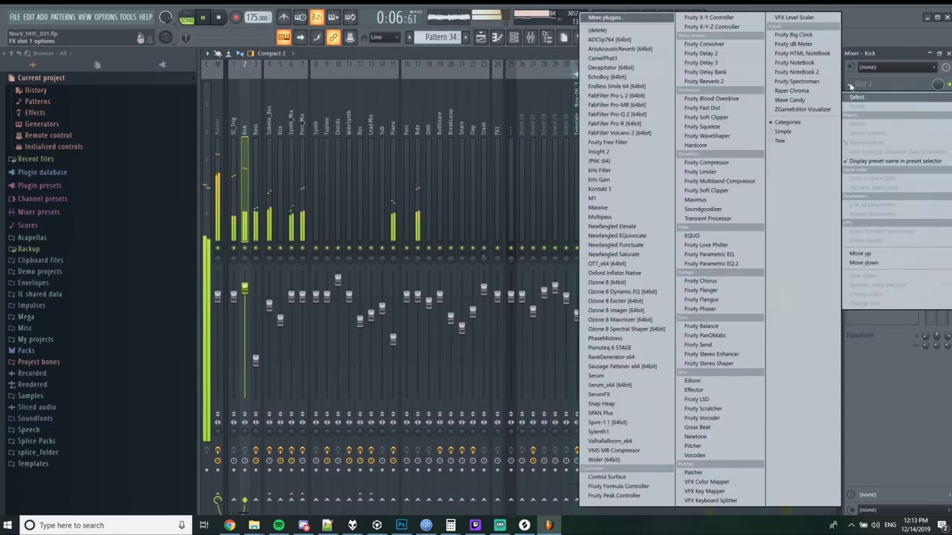
pyautogui.click(617, 113)
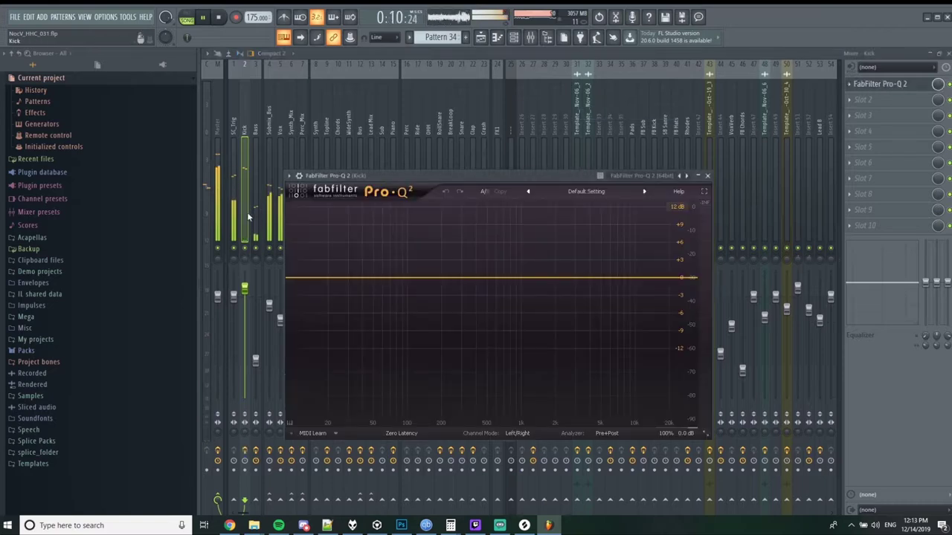
pyautogui.doubleClick(331, 278)
pyautogui.rightClick(334, 277)
pyautogui.moveTo(366, 294)
pyautogui.click(449, 313)
pyautogui.scroll(7, 335, 338)
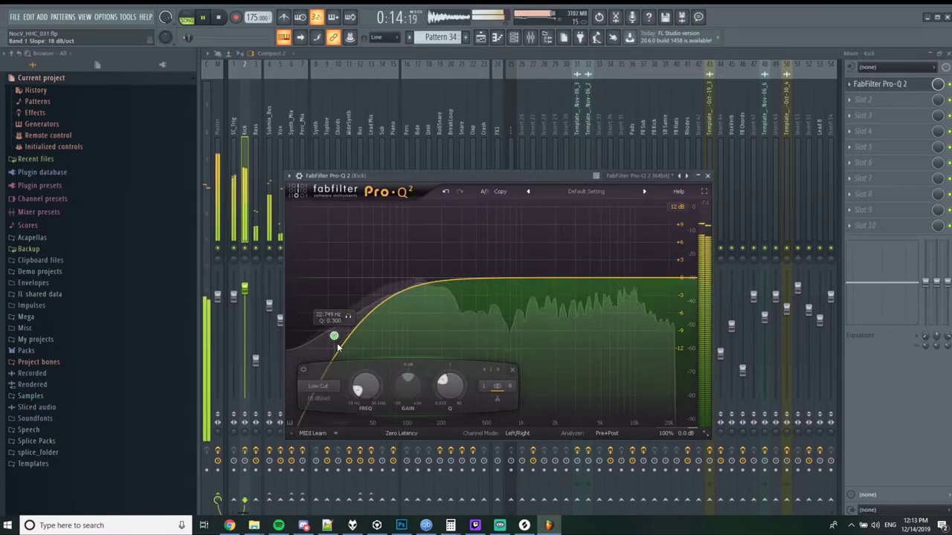
pyautogui.moveTo(334, 337); pyautogui.dragTo(357, 333)
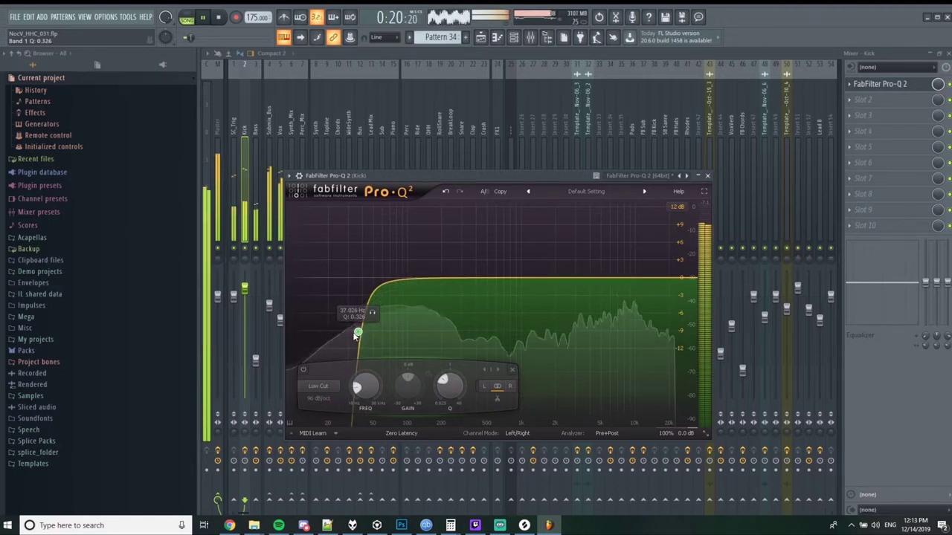
pyautogui.click(707, 176)
# Play the section around bar 67 and adjust the Bass track's volume fader in the mixer.
pyautogui.press('F5')
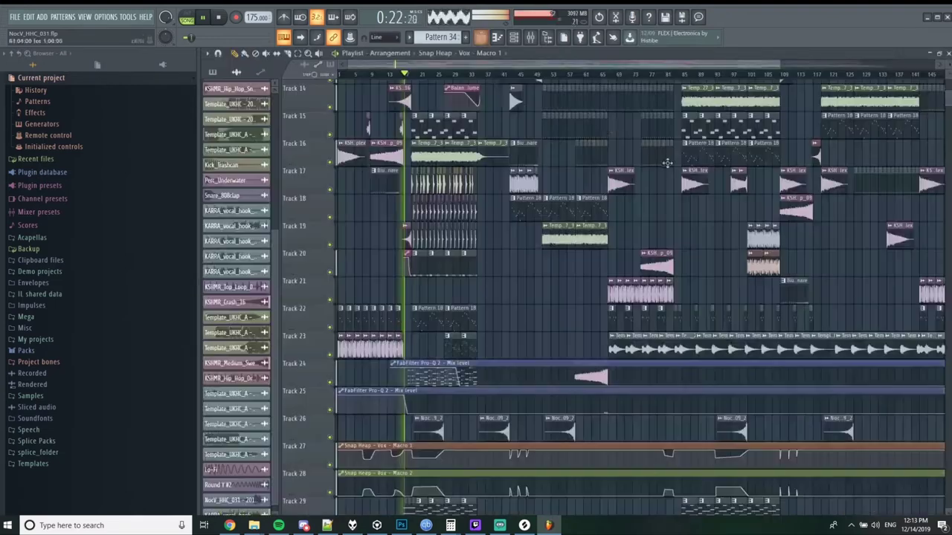
pyautogui.press('F9')
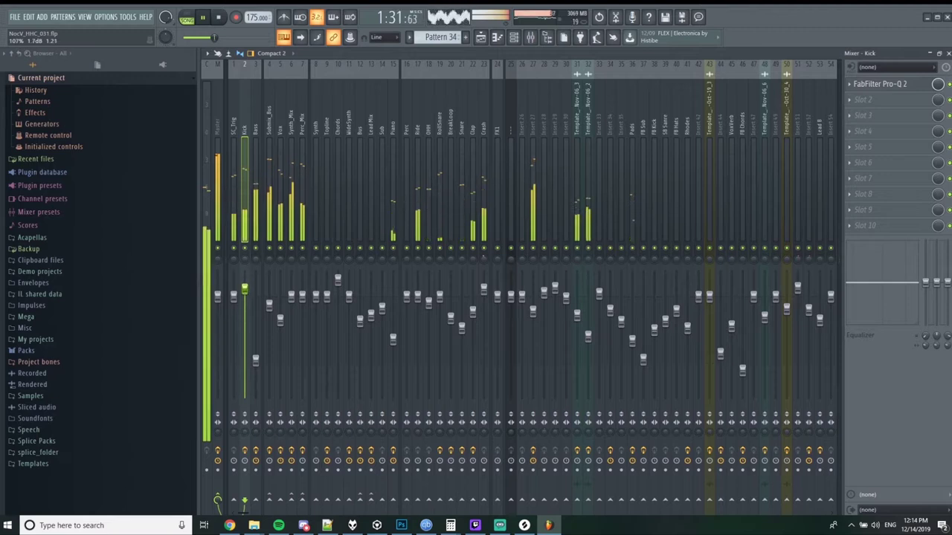
pyautogui.click(255, 358)
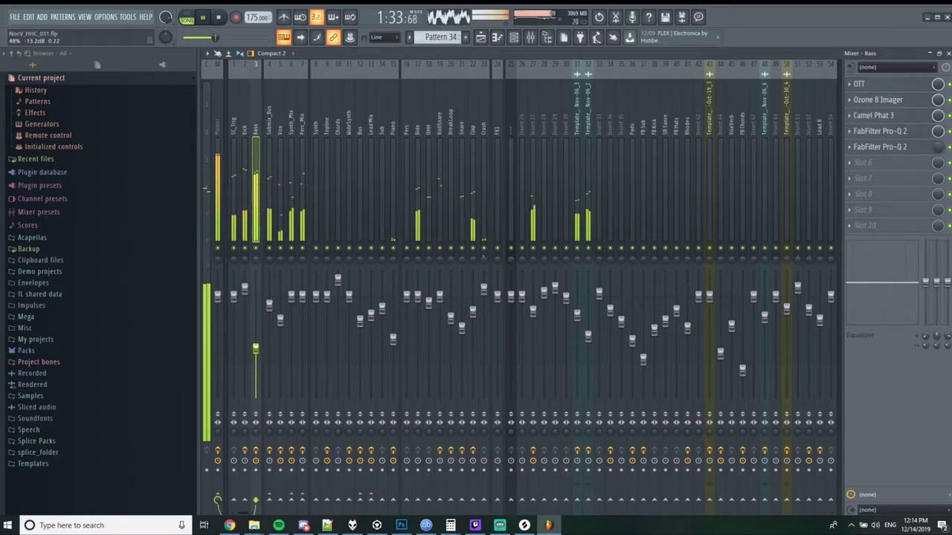
pyautogui.moveTo(256, 354); pyautogui.dragTo(257, 357)
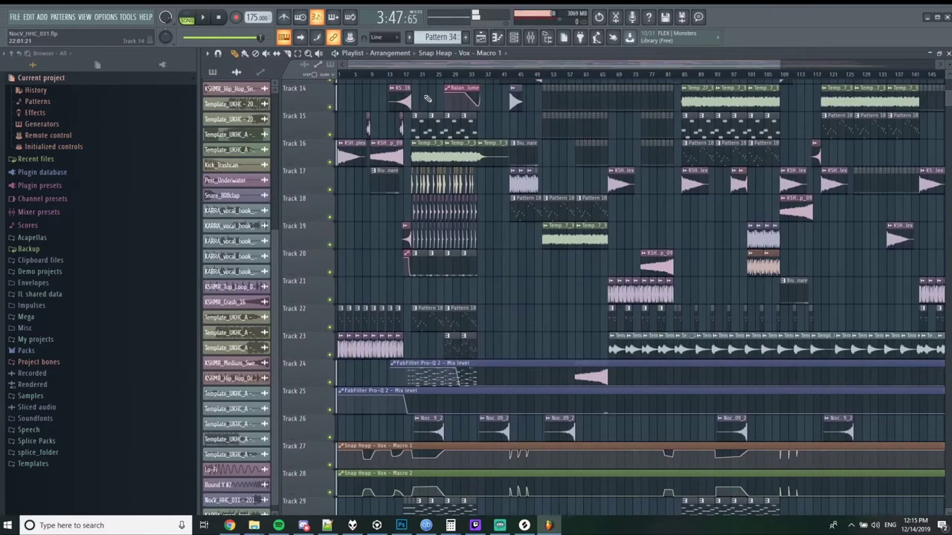
# Clone the current playlist arrangement and name the copy Radio.
pyautogui.click(390, 52)
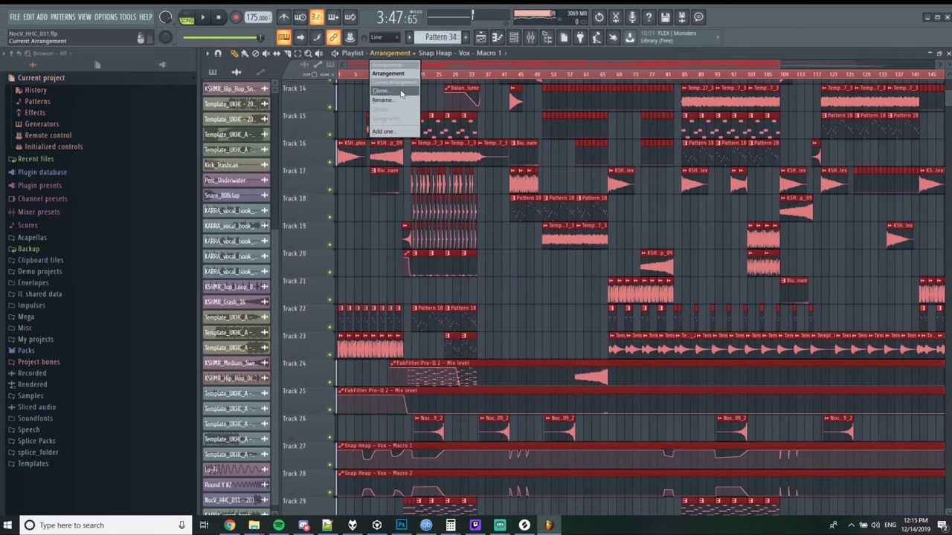
pyautogui.click(401, 91)
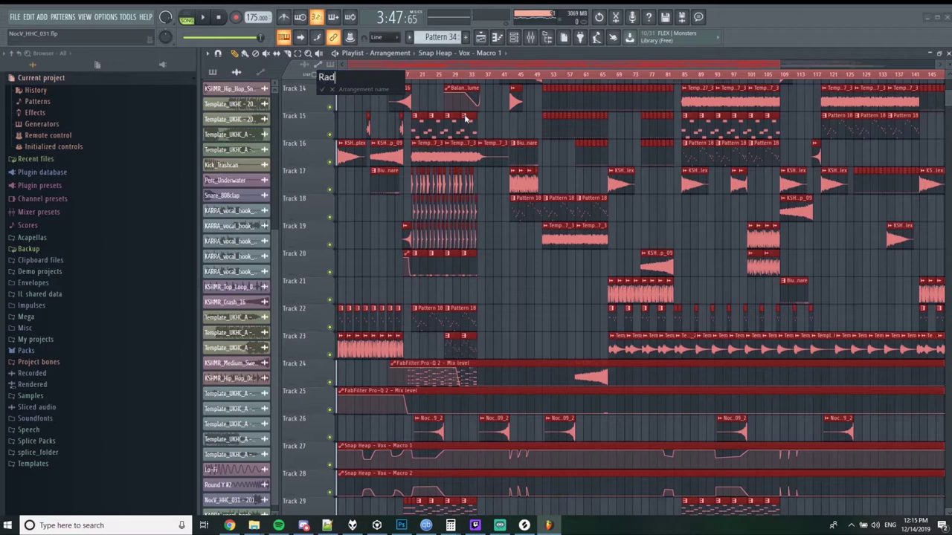
pyautogui.press('Return')
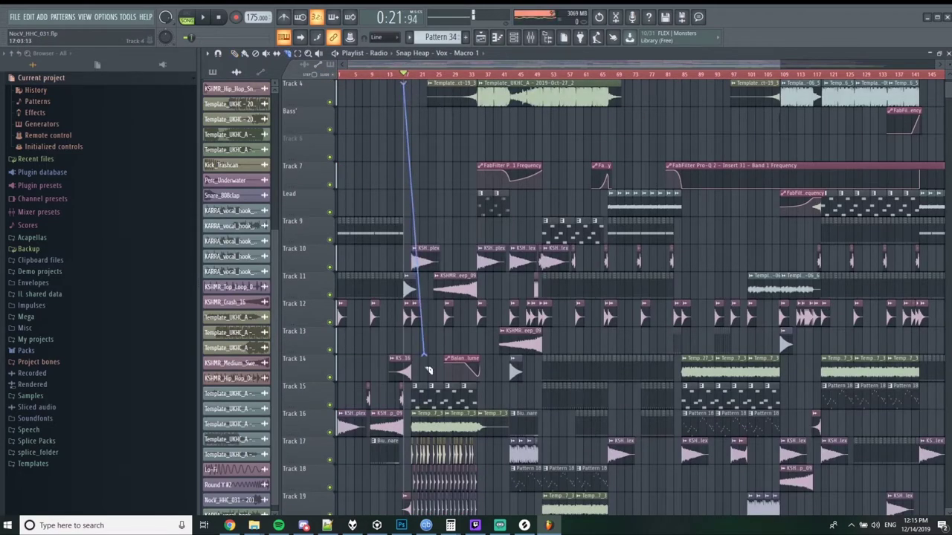
# Slice the clips on all tracks vertically at bar 17 in the Radio arrangement.
pyautogui.scroll(-5, 428, 370)
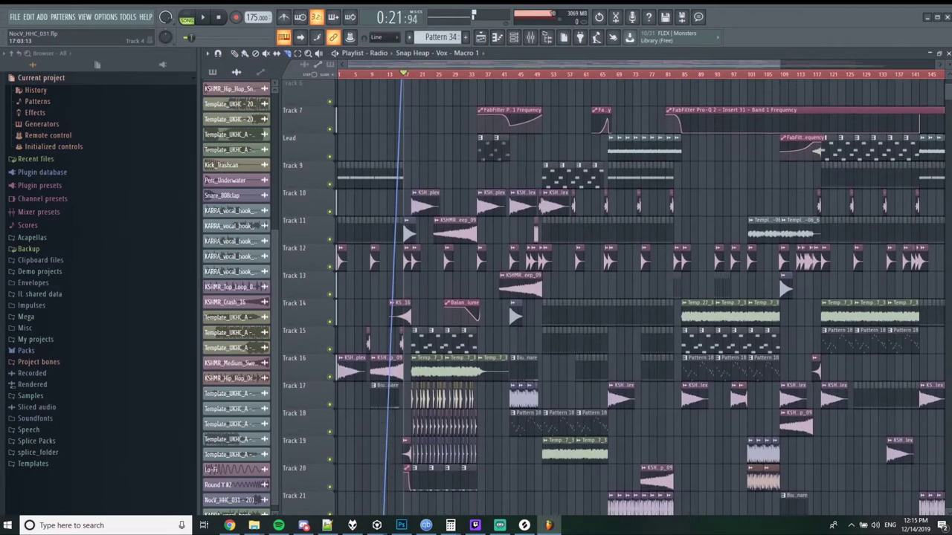
pyautogui.scroll(-3, 397, 478)
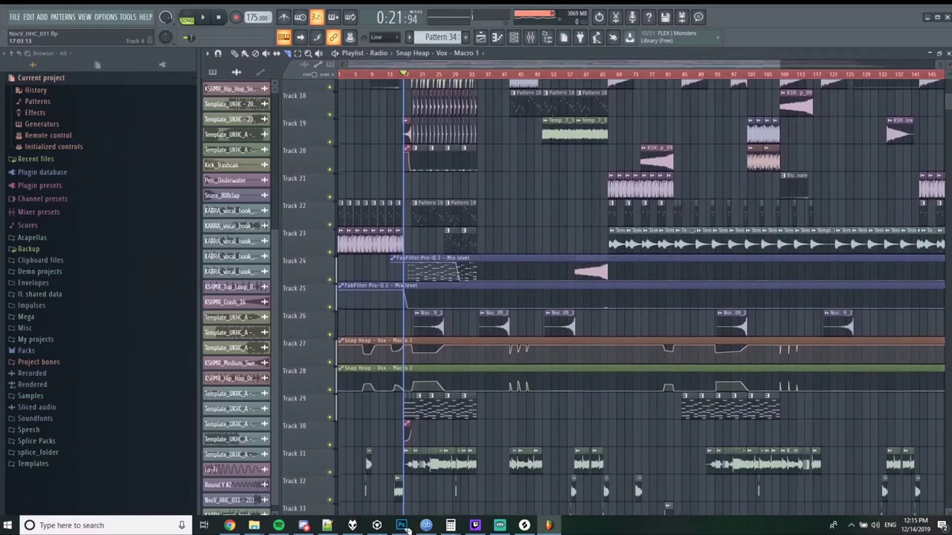
pyautogui.scroll(8, 400, 468)
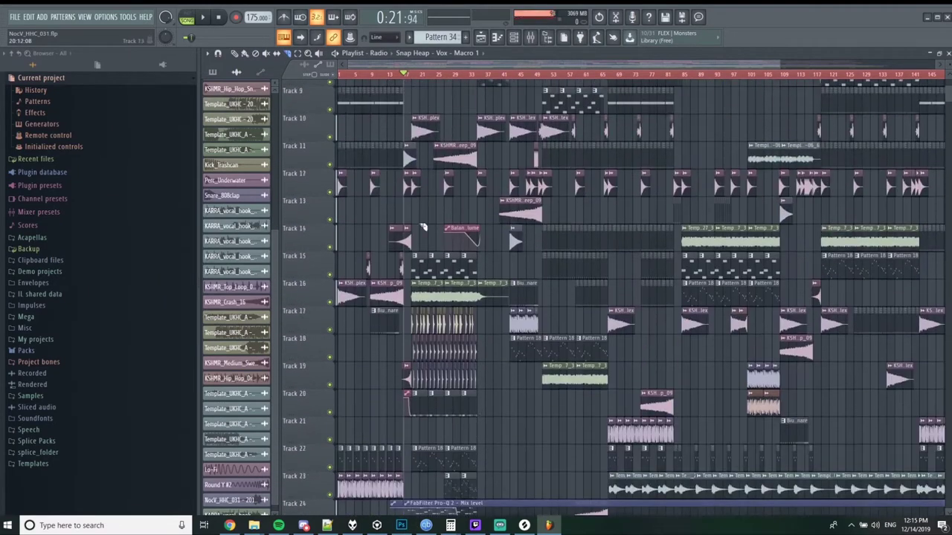
# Select the clips before bar 17 on all tracks of the Radio arrangement and delete them.
pyautogui.scroll(3, 344, 77)
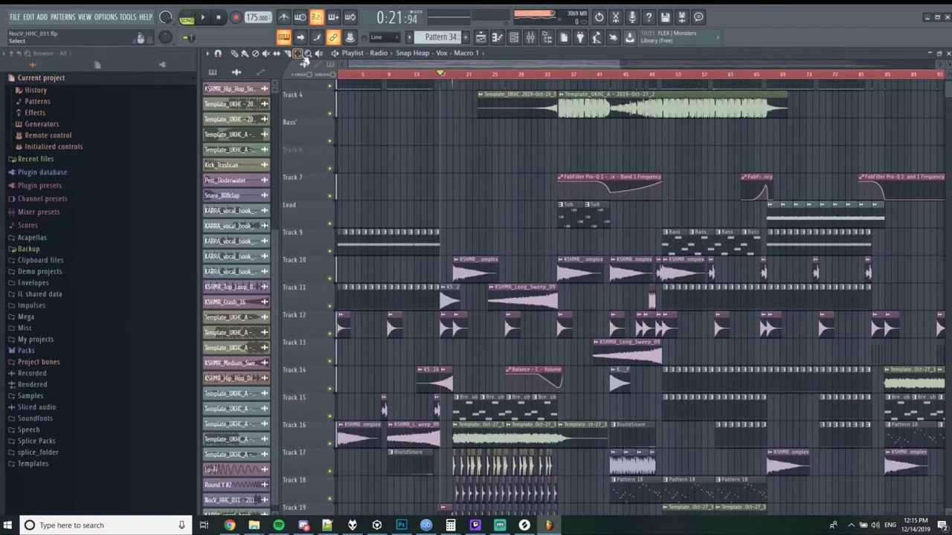
pyautogui.scroll(2, 350, 93)
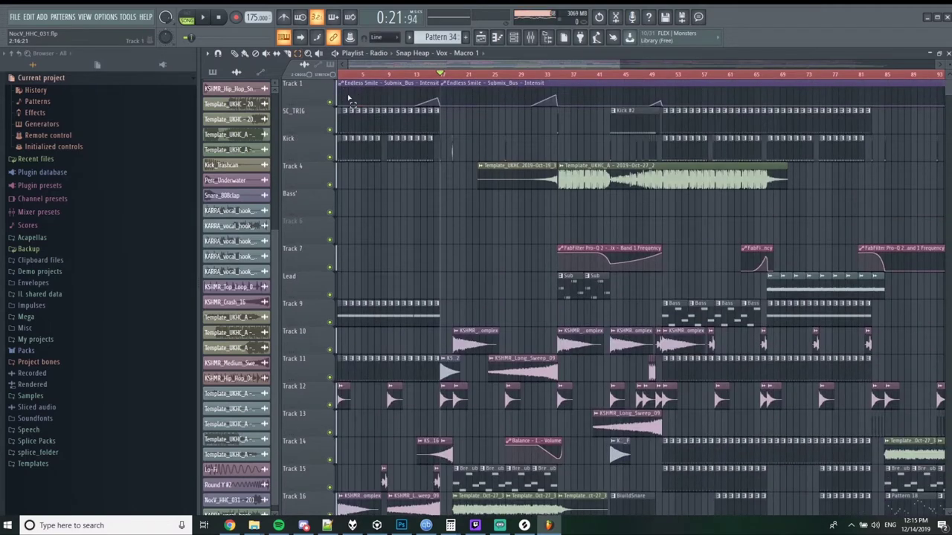
pyautogui.scroll(-4, 395, 201)
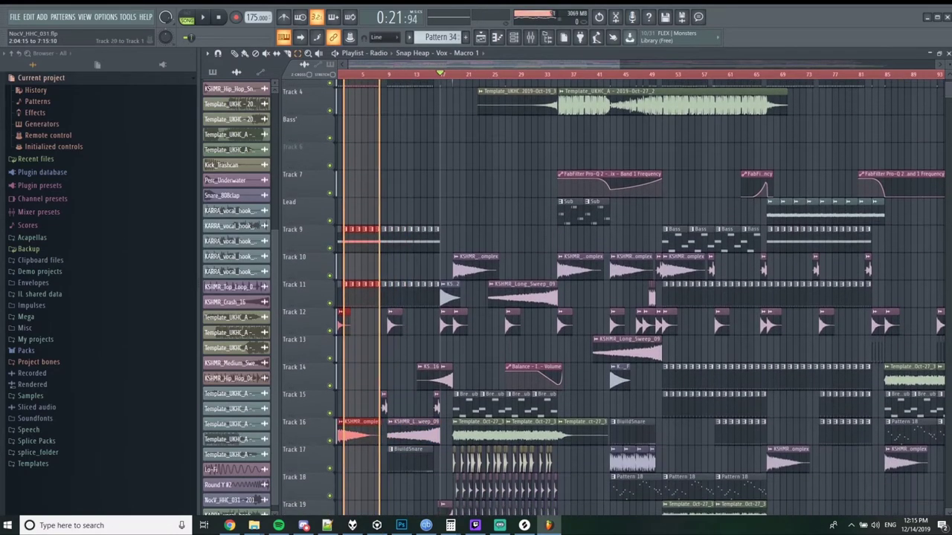
pyautogui.scroll(-4, 395, 298)
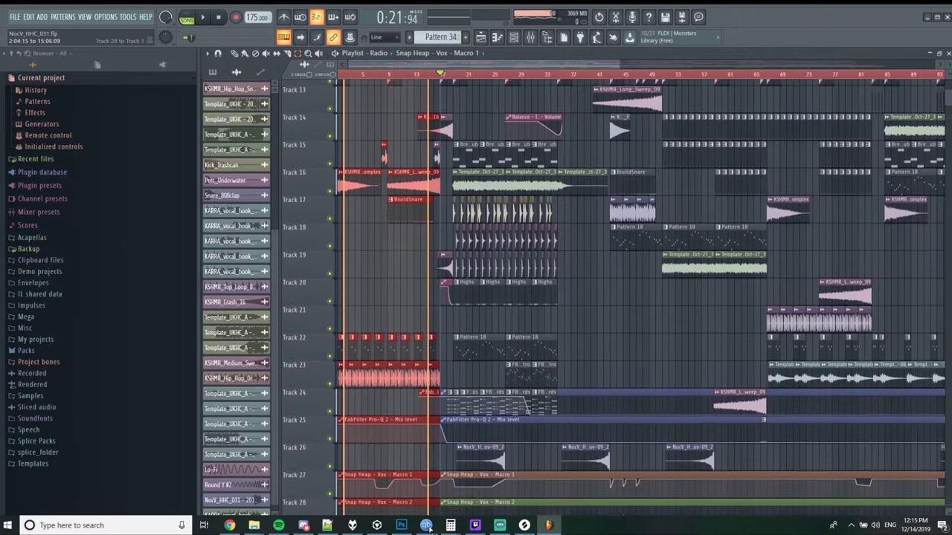
pyautogui.scroll(-2, 430, 513)
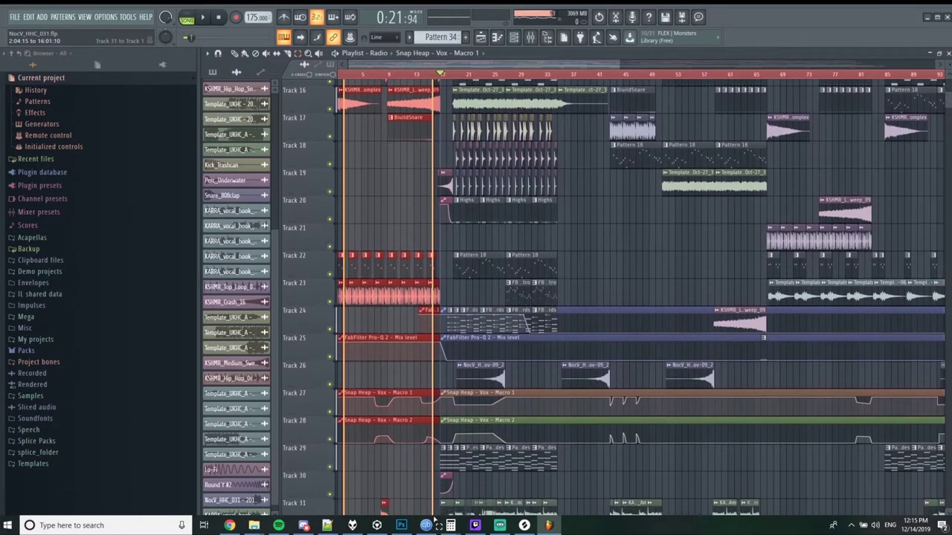
pyautogui.scroll(-2, 431, 513)
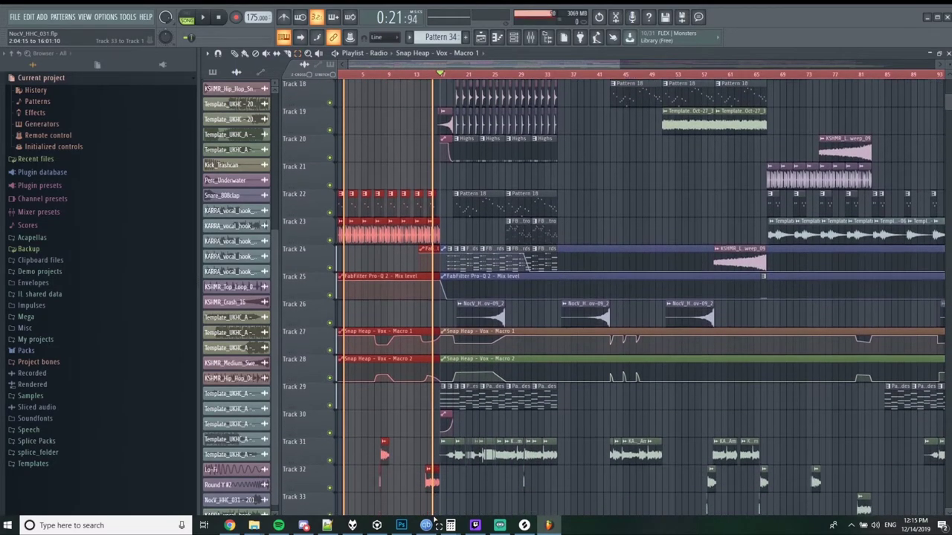
pyautogui.scroll(9, 420, 168)
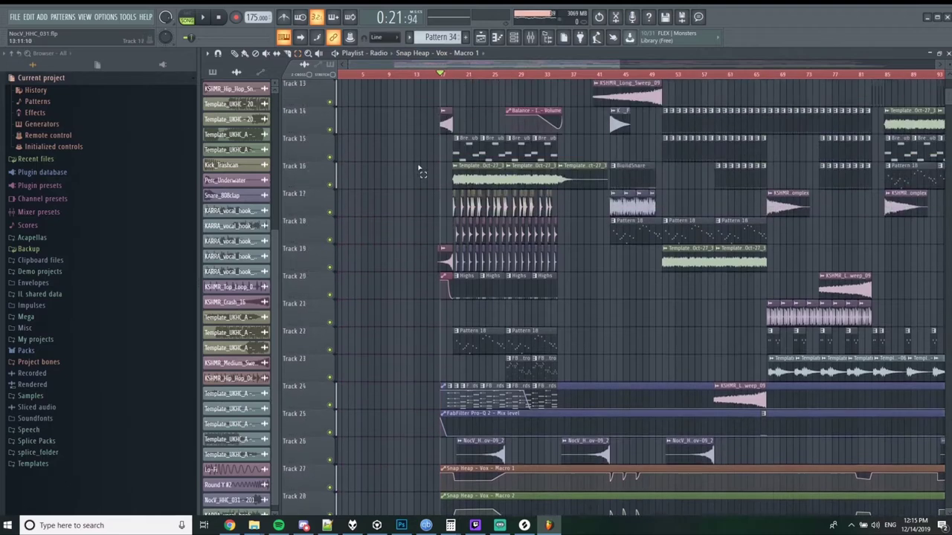
# Delete the leftover clips in bar 1 on the SC_TRIG, Kick, Track 9 and Track 11 tracks.
pyautogui.hotkey('ctrl', 'a')
pyautogui.scroll(5, 418, 161)
pyautogui.click(259, 72)
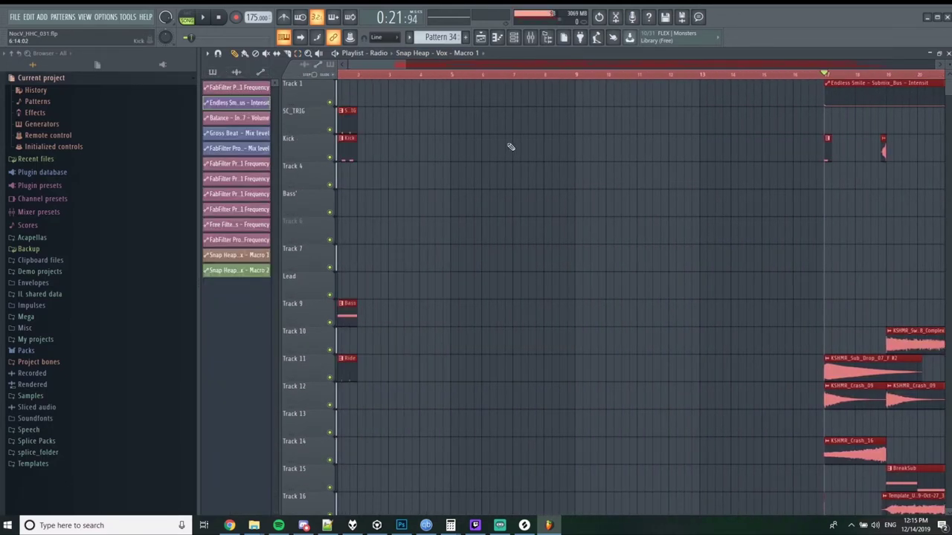
pyautogui.scroll(-3, 516, 135)
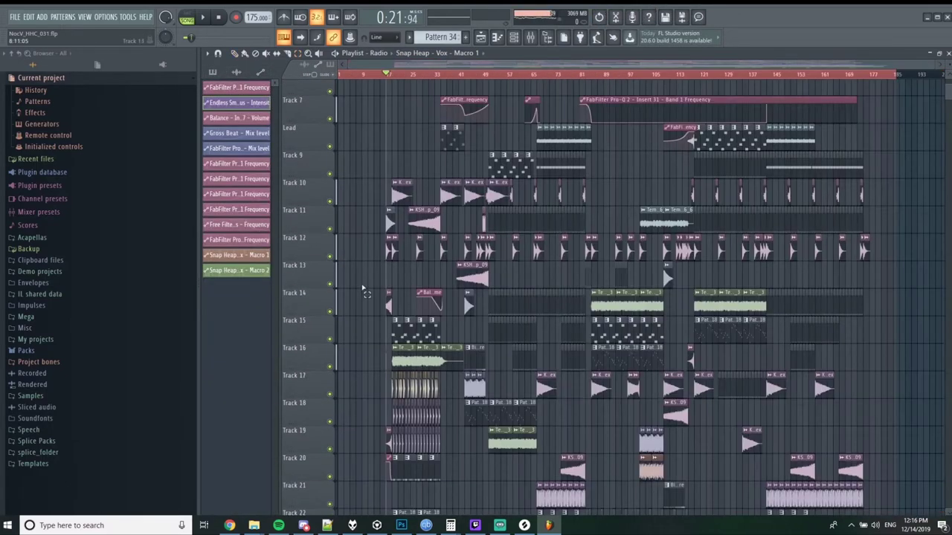
# Select all remaining clips in the arrangement and move them together so they start at bar 1.
pyautogui.hotkey('ctrl', 'a')
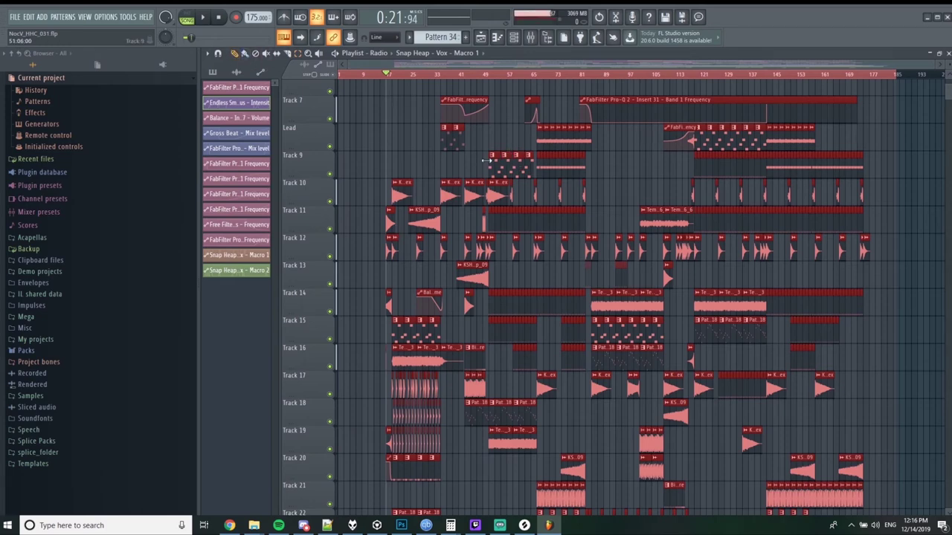
pyautogui.scroll(-10, 430, 189)
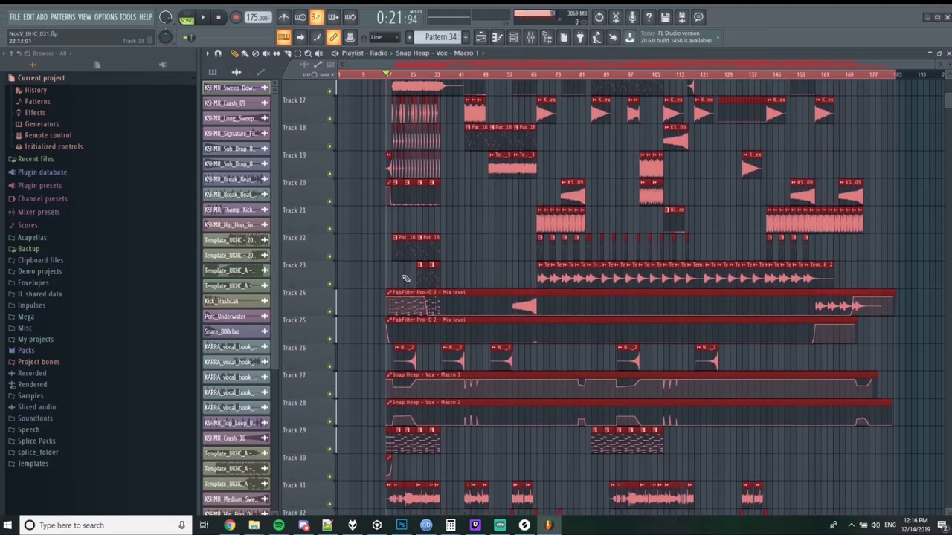
pyautogui.rightClick(339, 407)
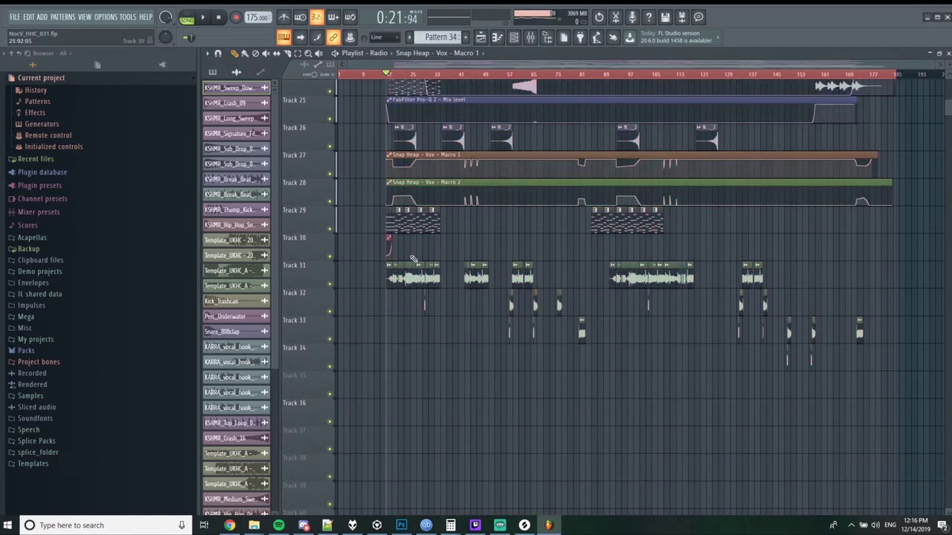
pyautogui.hotkey('ctrl', 'a')
pyautogui.moveTo(404, 97); pyautogui.dragTo(355, 96)
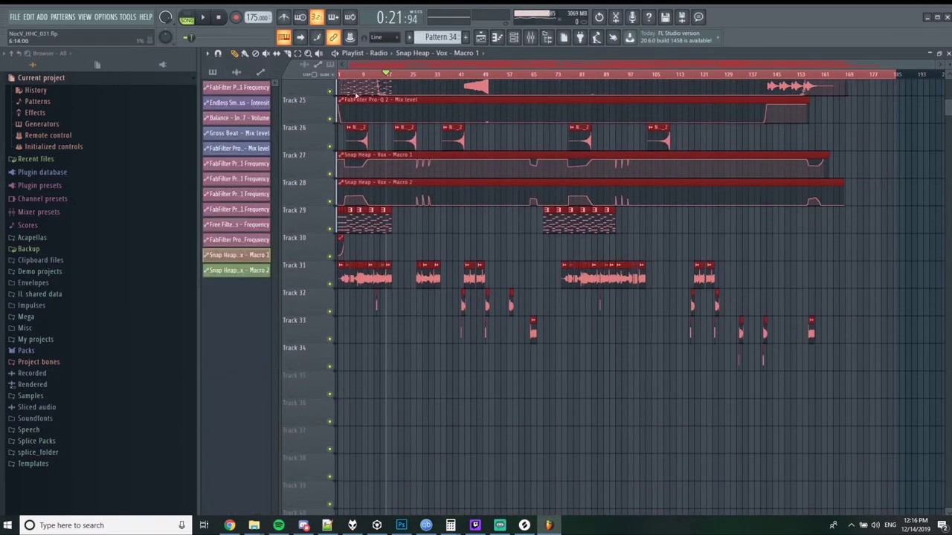
# Play the start of the shifted arrangement briefly and clear the clip selection.
pyautogui.press('space')
pyautogui.scroll(2, 313, 85)
pyautogui.scroll(3, 487, 81)
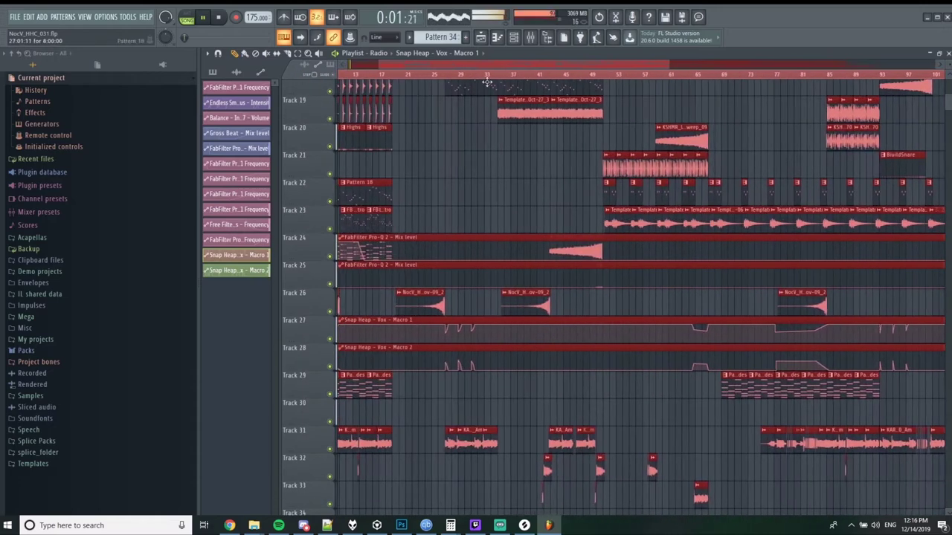
pyautogui.moveTo(482, 67); pyautogui.dragTo(318, 60)
pyautogui.press('space')
pyautogui.scroll(8, 334, 119)
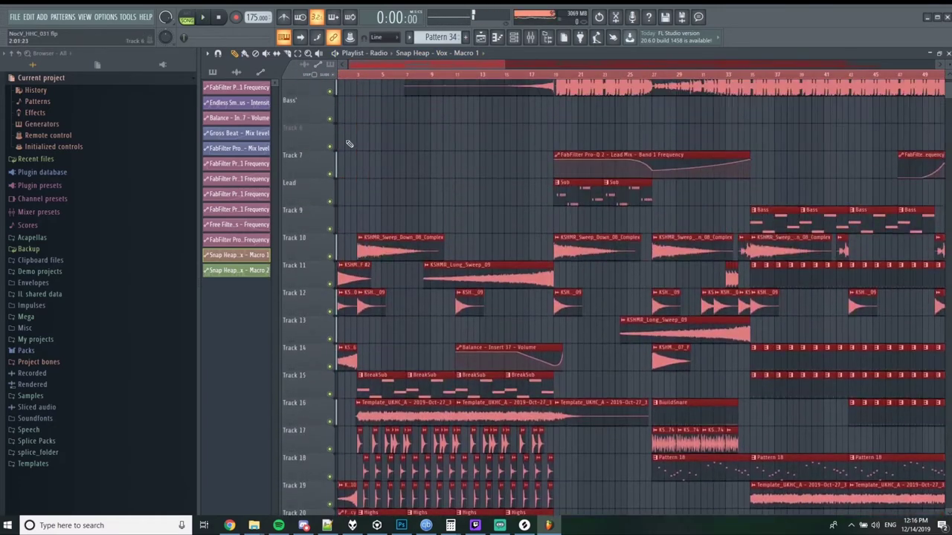
pyautogui.moveTo(357, 65); pyautogui.dragTo(321, 67)
pyautogui.hotkey('ctrl', 'd')
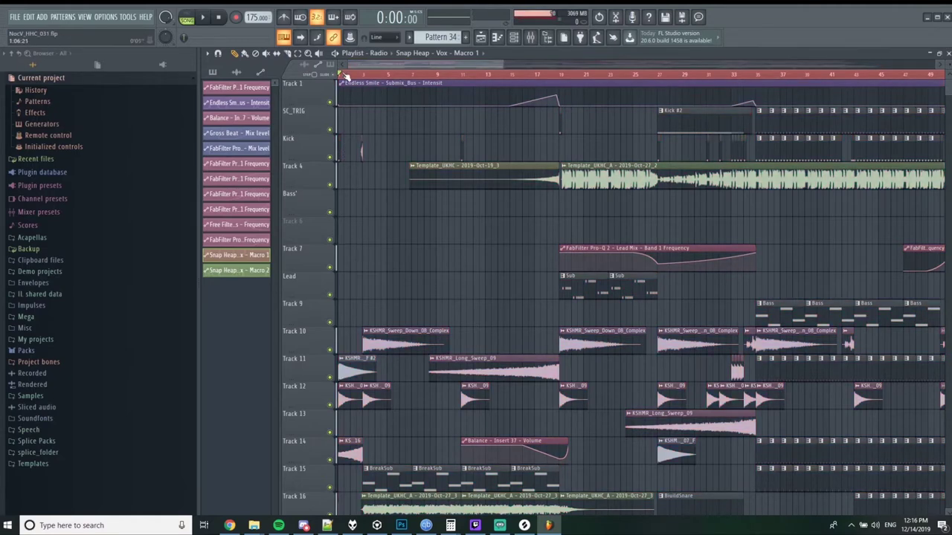
# Delete the KSHMR_Crash_09 clip at bar 1 on Track 12 and play the opening briefly.
pyautogui.scroll(3, 359, 153)
pyautogui.scroll(-4, 387, 246)
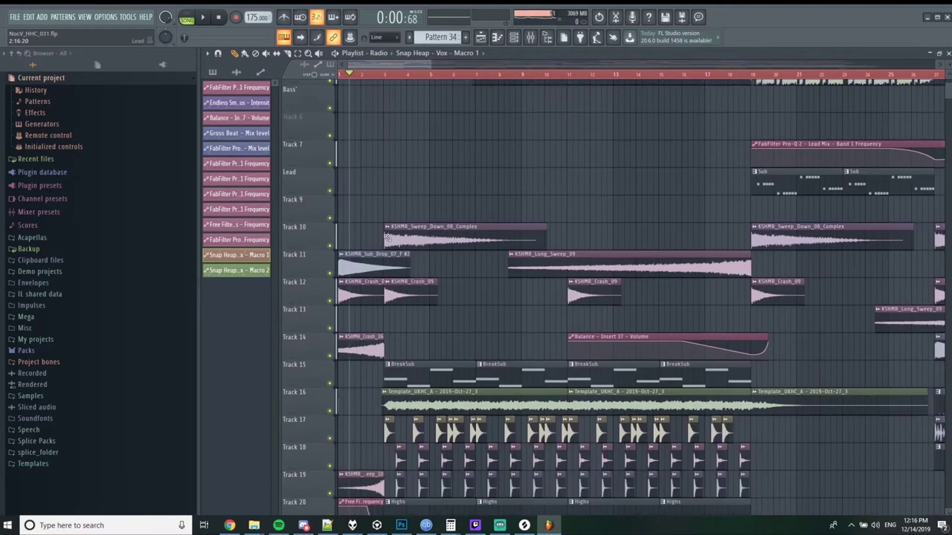
pyautogui.rightClick(363, 292)
pyautogui.press('space')
pyautogui.press('space')
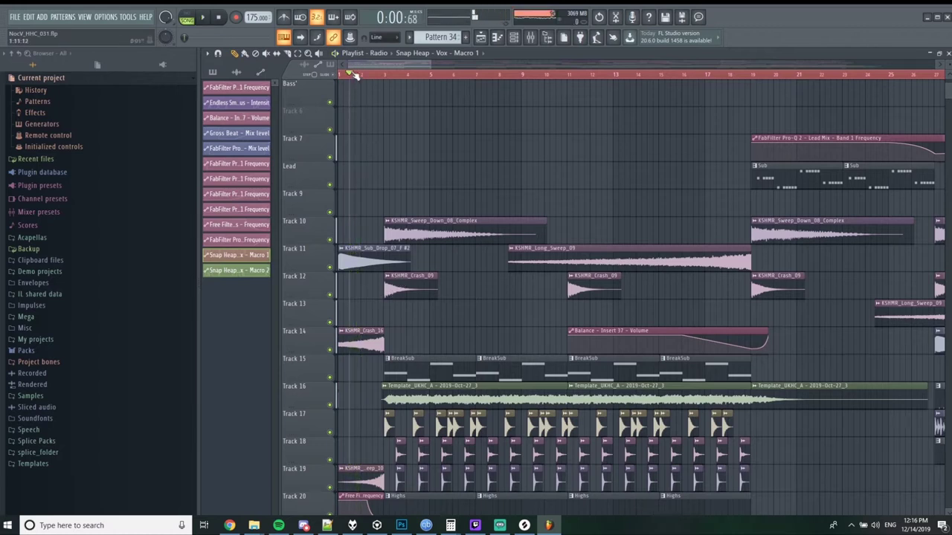
# Play the opening from bar 1 and delete the KSHMR_Sub_Drop_07_F #2 clip at the start of Track 11.
pyautogui.press('space')
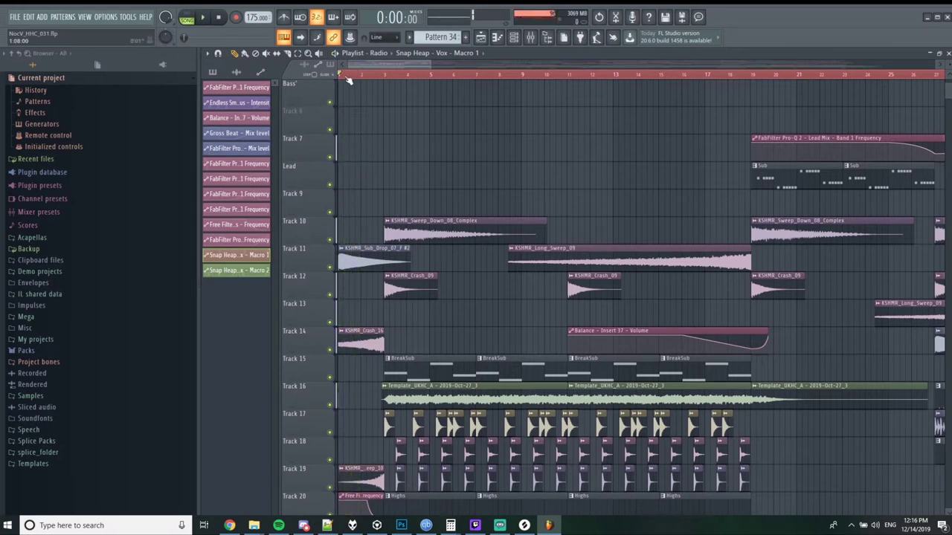
pyautogui.press('space')
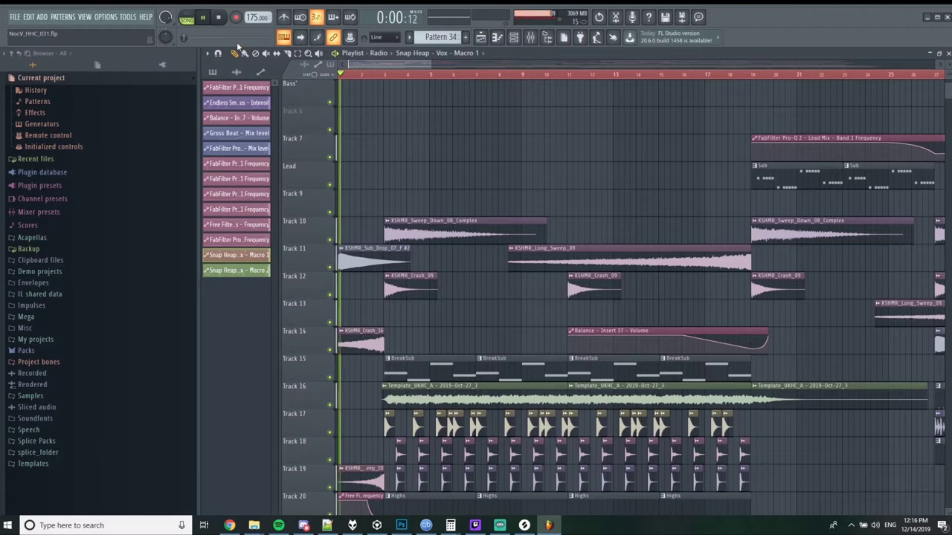
pyautogui.press('space')
pyautogui.rightClick(383, 254)
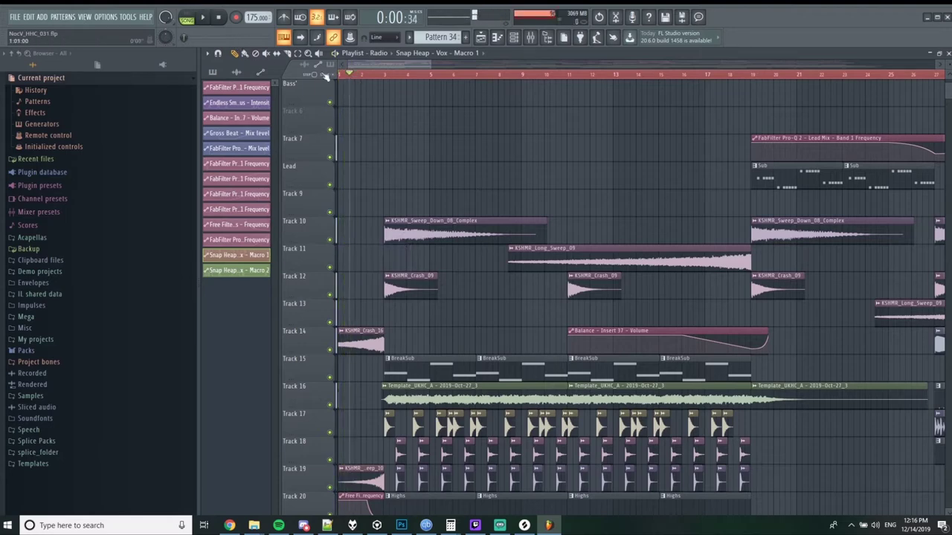
# Play the trimmed intro through the first few bars and check the clips on its tracks.
pyautogui.click(212, 21)
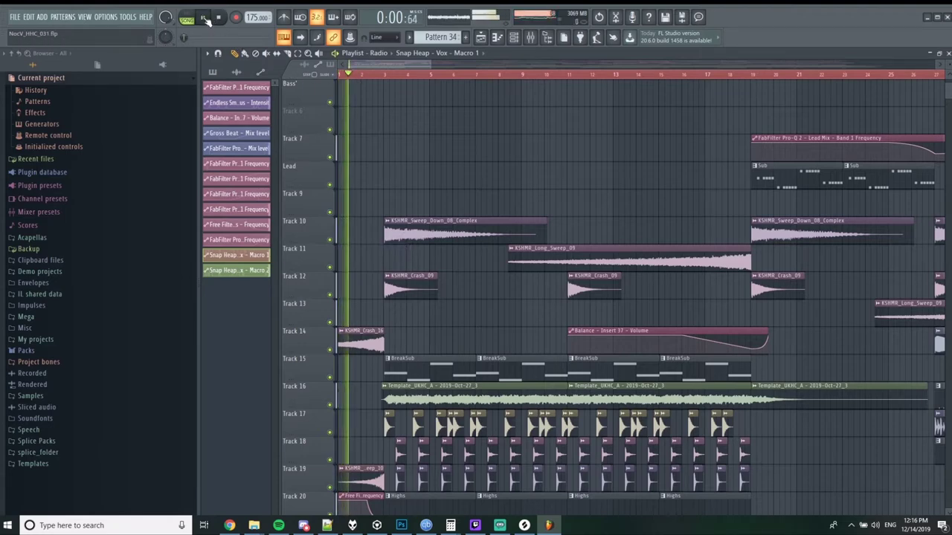
pyautogui.scroll(-5, 462, 306)
pyautogui.scroll(5, 462, 306)
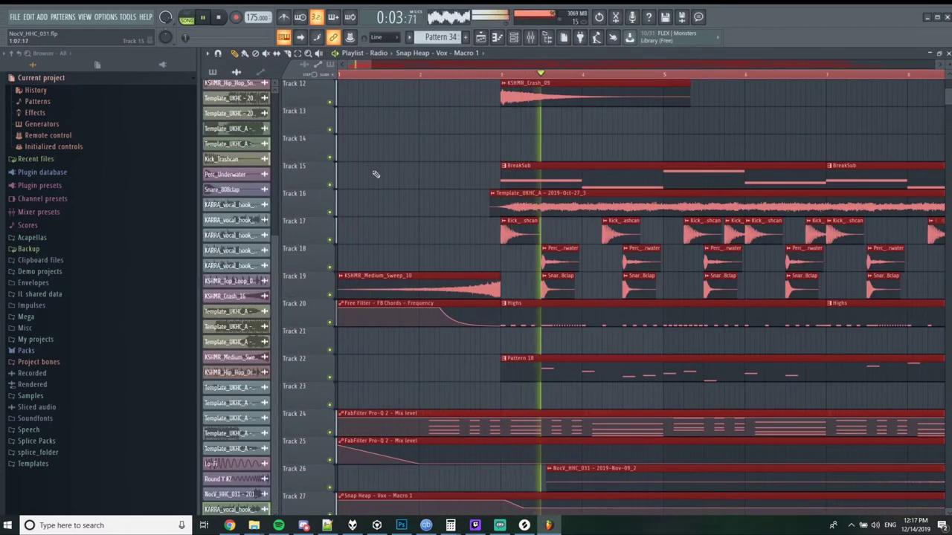
pyautogui.scroll(5, 390, 156)
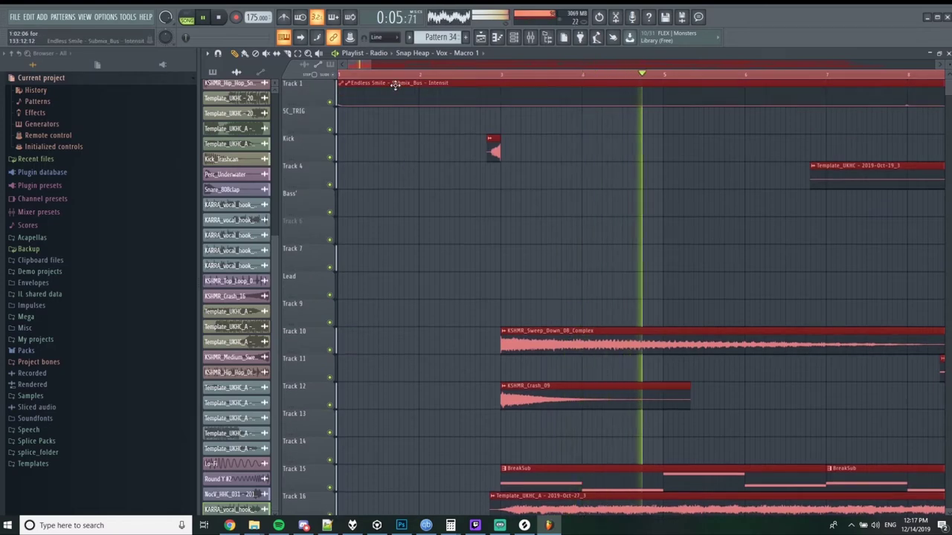
pyautogui.hotkey('ctrl', 'd')
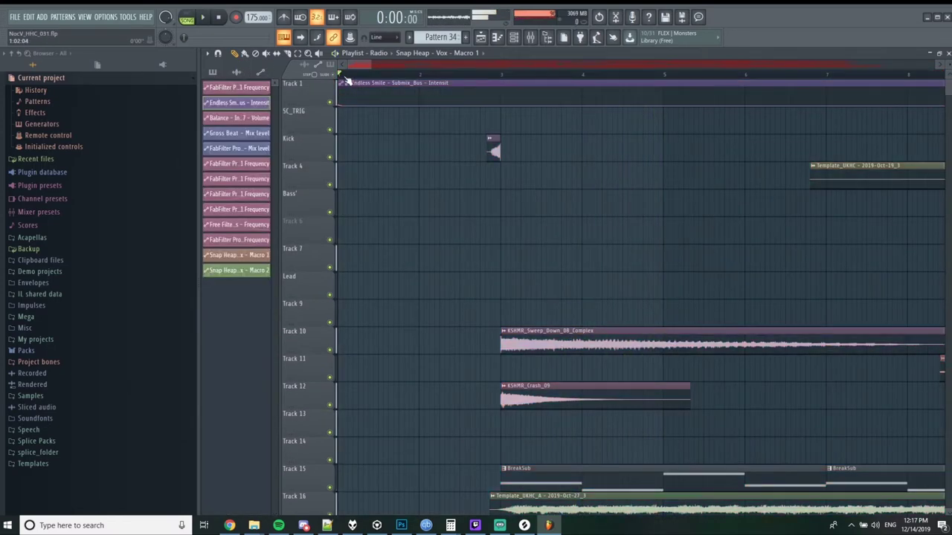
pyautogui.press('space')
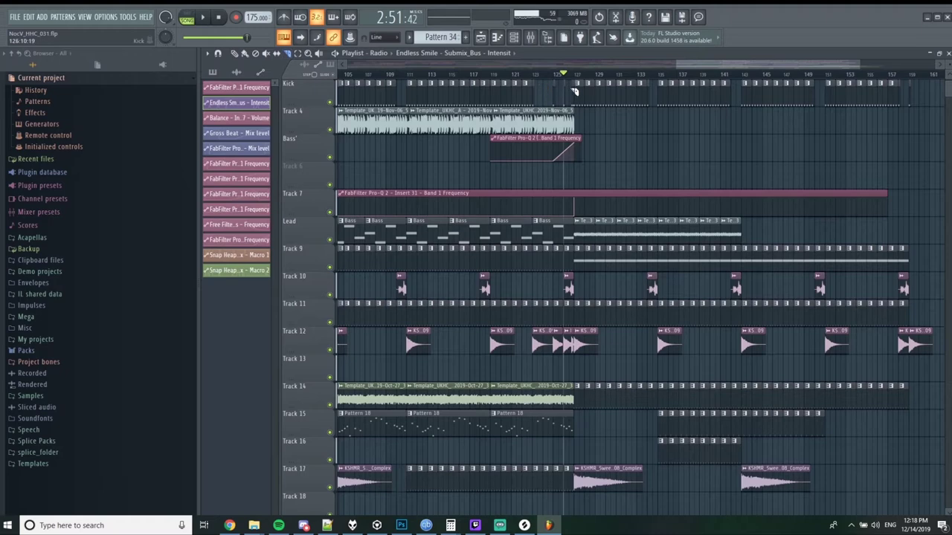
# Slice the clips on all tracks vertically at bar 127 and delete the parts after the cut.
pyautogui.moveTo(564, 201); pyautogui.dragTo(576, 531)
pyautogui.scroll(-6, 580, 524)
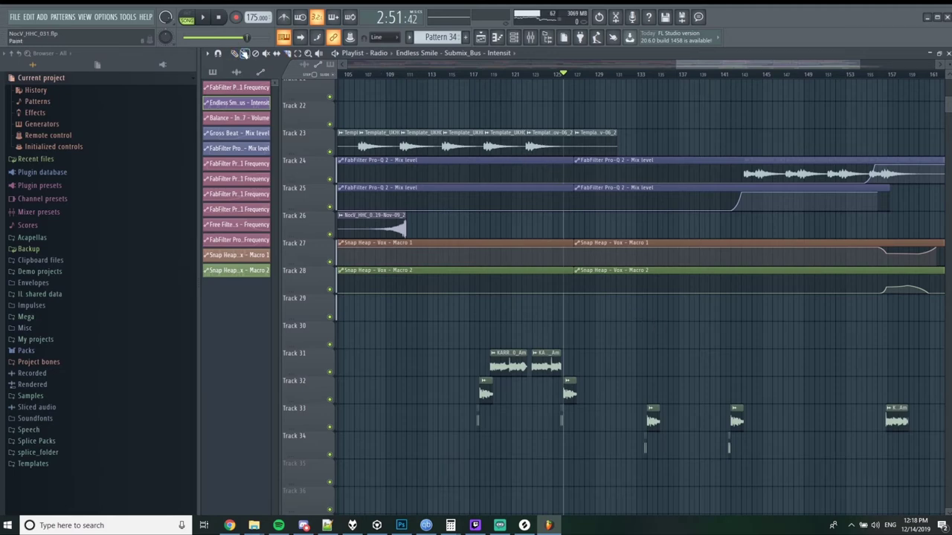
pyautogui.scroll(8, 606, 322)
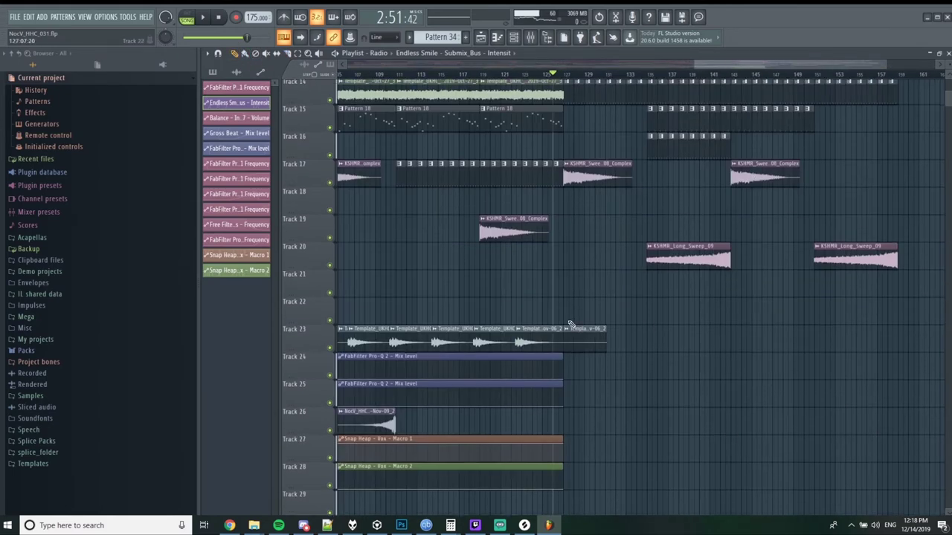
pyautogui.moveTo(603, 316)
pyautogui.mouseDown()
pyautogui.moveTo(924, 214)
pyautogui.moveTo(655, 149)
pyautogui.moveTo(573, 322)
pyautogui.moveTo(868, 126)
pyautogui.moveTo(567, 161)
pyautogui.mouseUp()
pyautogui.scroll(4, 573, 322)
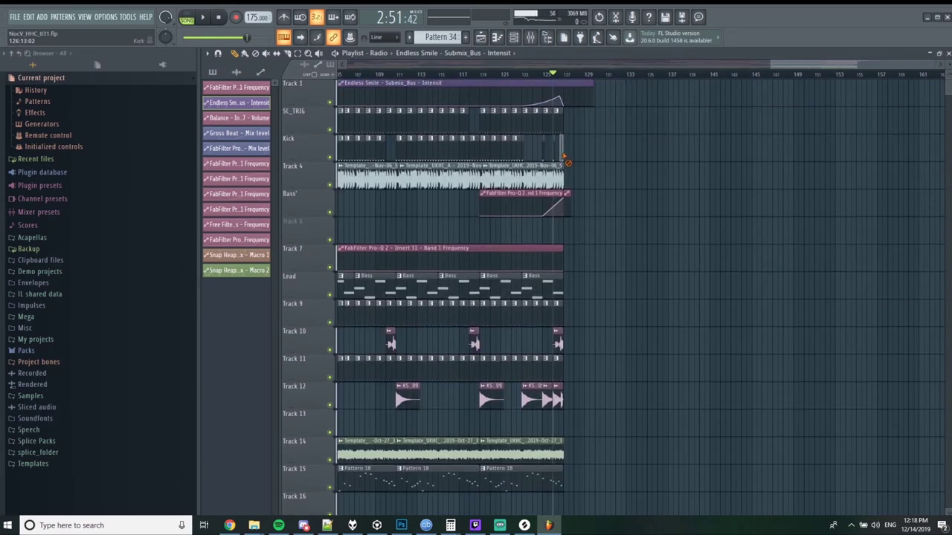
# Place a short kick clip on the Kick track and a KSHMR_Crash_09 clip on Track 12, both at bar 127.
pyautogui.press('space')
pyautogui.scroll(2, 595, 191)
pyautogui.scroll(-1, 773, 157)
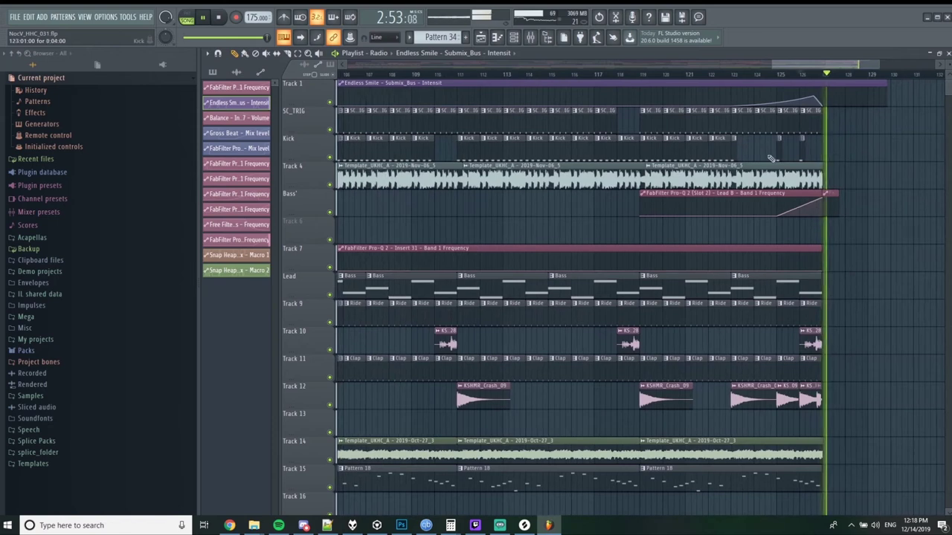
pyautogui.click(822, 149)
pyautogui.click(757, 391)
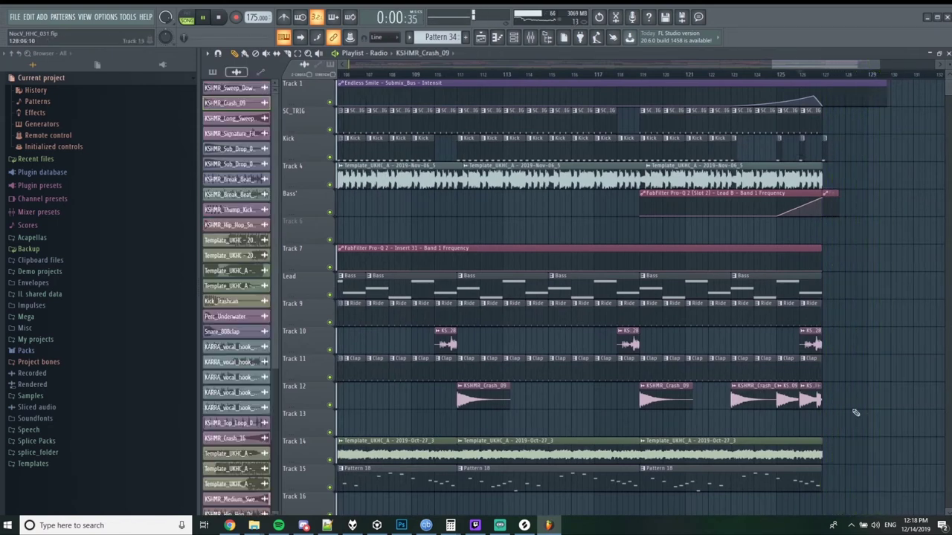
pyautogui.moveTo(859, 404); pyautogui.dragTo(833, 399)
# Play the ending from about bar 126 and check how the tracks finish after the final kick and crash.
pyautogui.press('space')
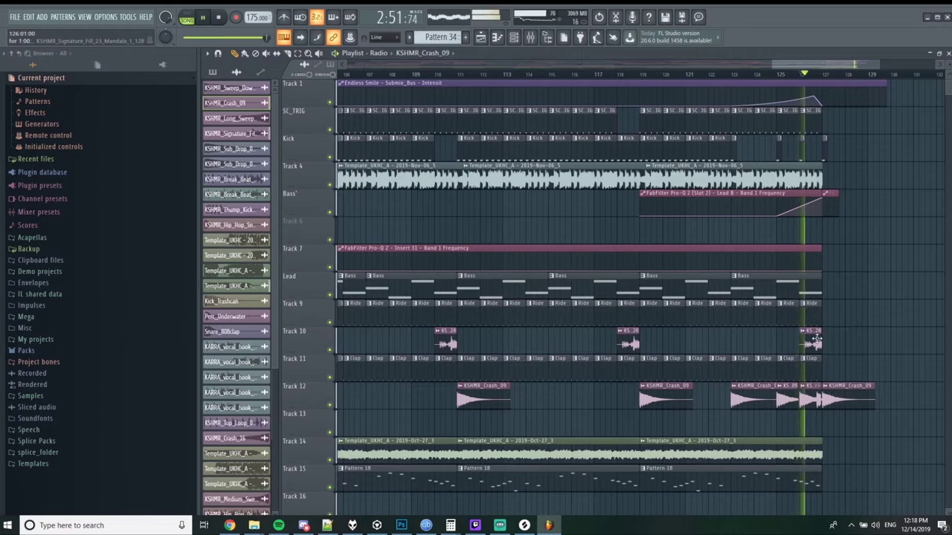
pyautogui.scroll(-3, 787, 333)
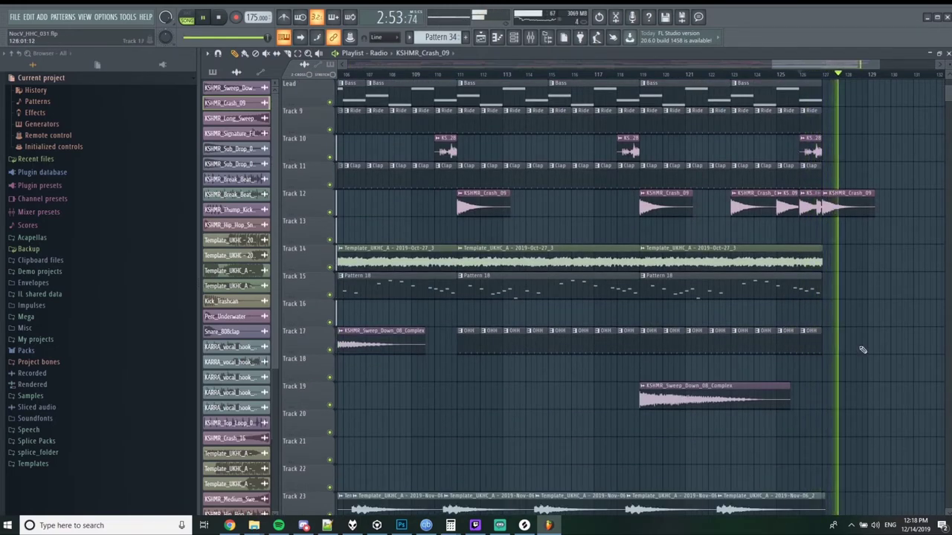
pyautogui.scroll(-3, 870, 349)
pyautogui.scroll(3, 884, 350)
pyautogui.scroll(4, 885, 347)
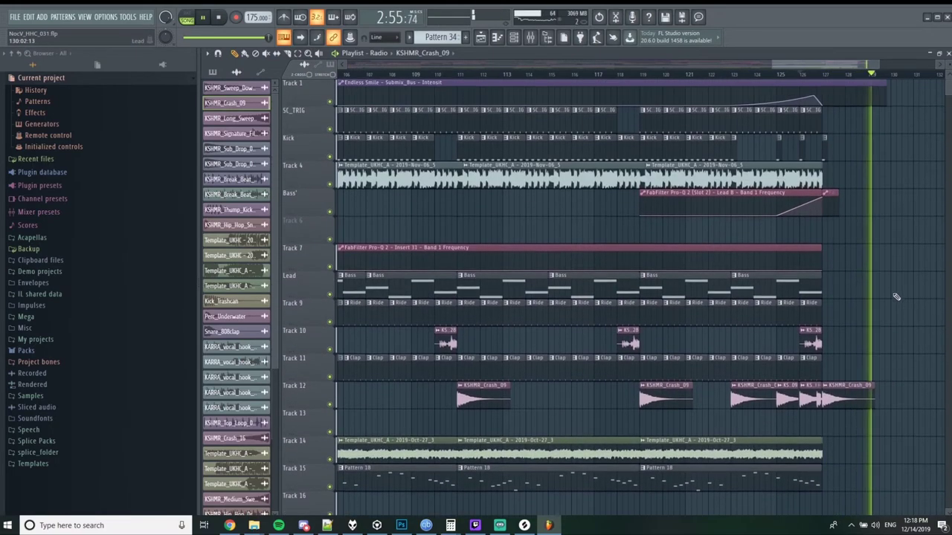
# Extend the end of the Endless Smile Submix_Bus intensity automation clip on Track 1 to about bar 135.
pyautogui.scroll(-3, 885, 260)
pyautogui.moveTo(805, 83); pyautogui.dragTo(852, 83)
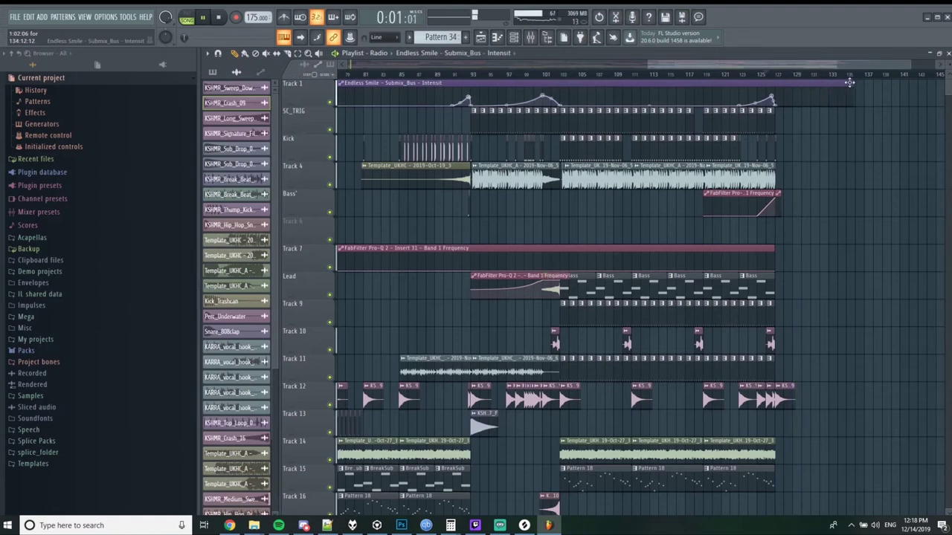
# Play the ending from about bar 126 and spot-check earlier parts of the Radio arrangement around bars 22 and 45.
pyautogui.click(770, 76)
pyautogui.press('space')
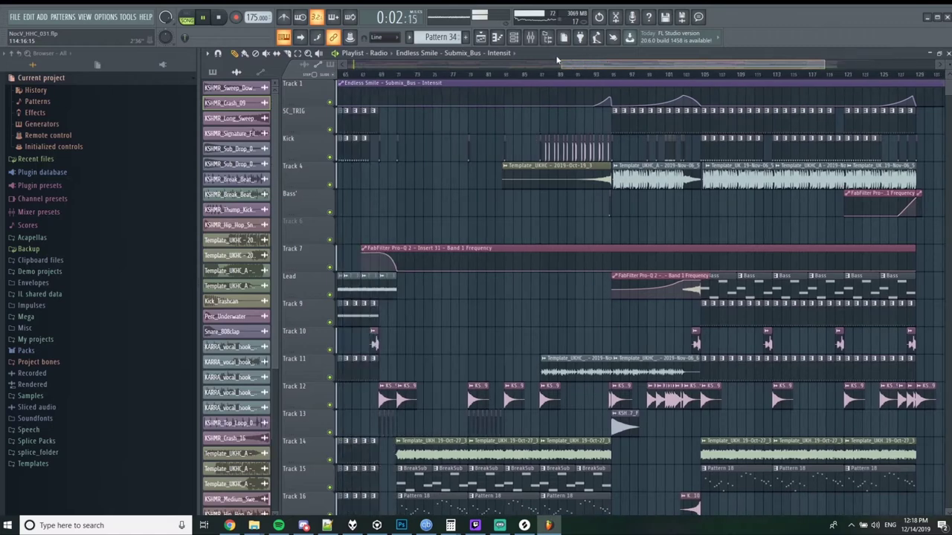
pyautogui.keyDown('ctrl'); pyautogui.scroll(-2, 813, 153); pyautogui.keyUp('ctrl')
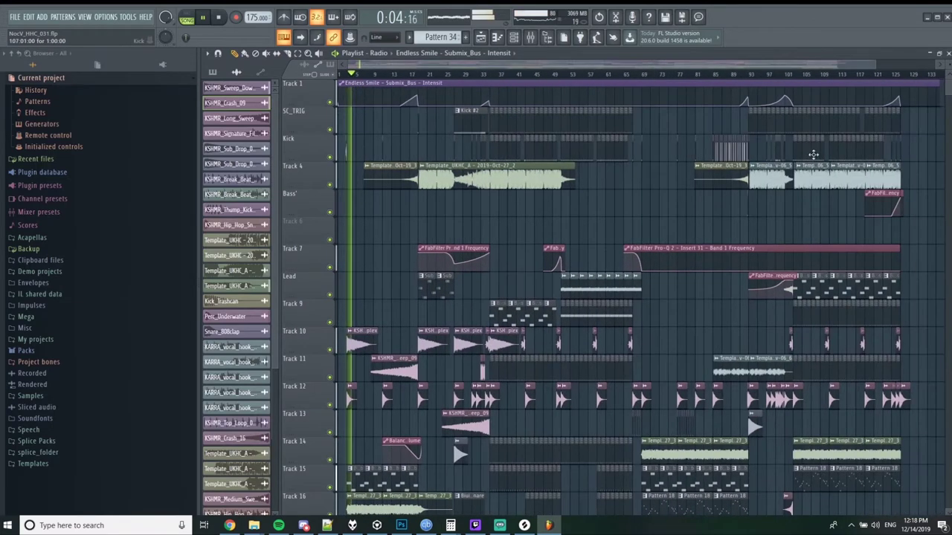
pyautogui.click(901, 75)
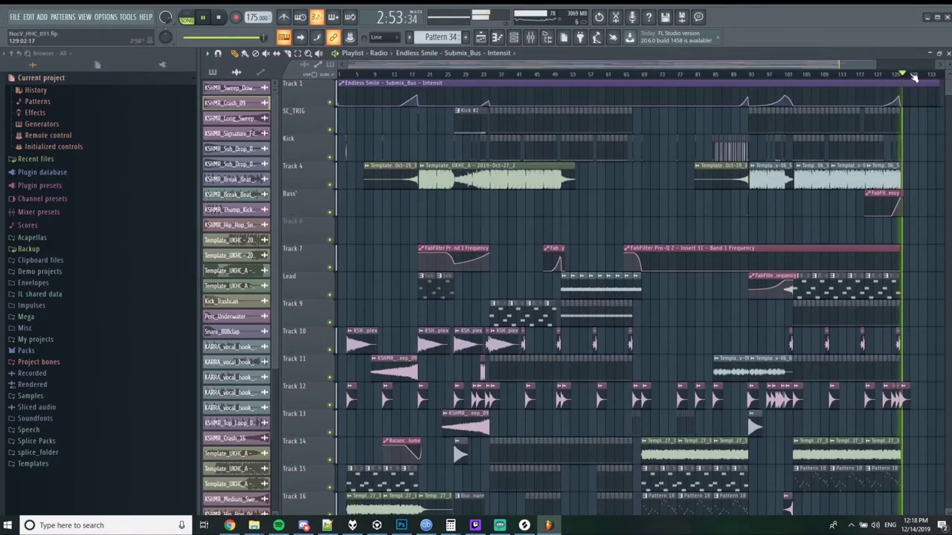
pyautogui.click(534, 75)
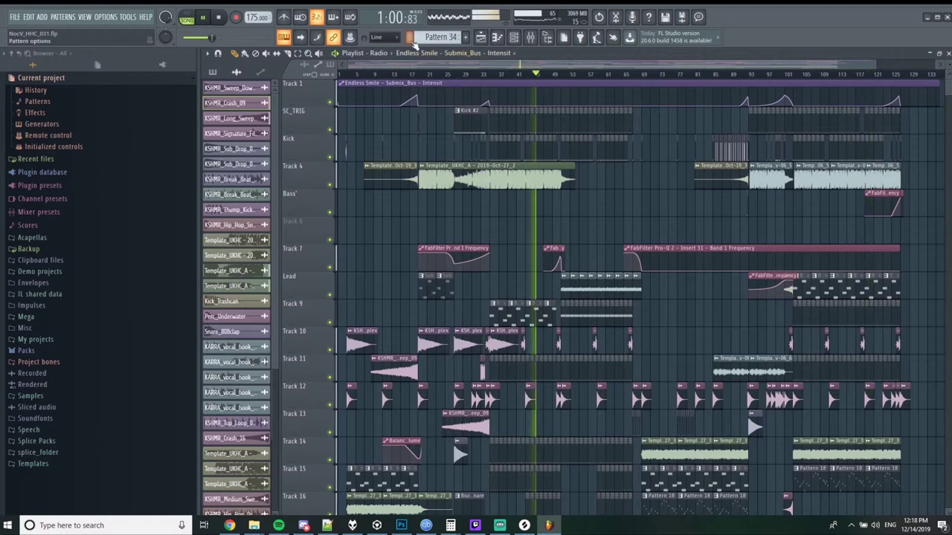
pyautogui.press('space')
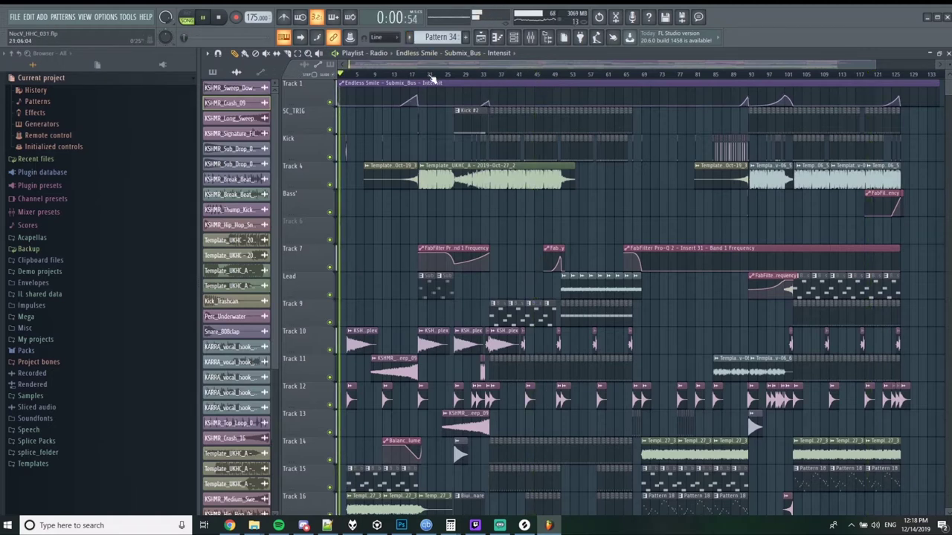
pyautogui.click(433, 75)
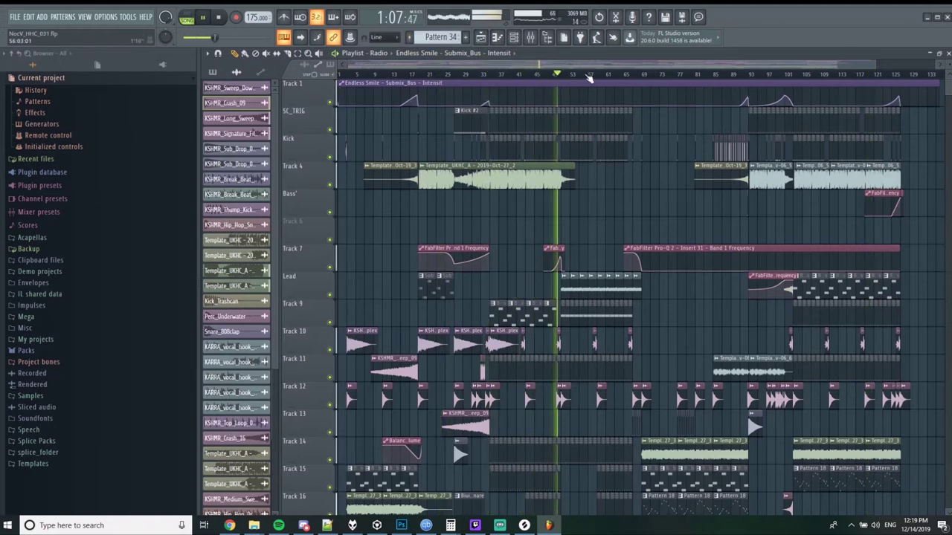
pyautogui.moveTo(589, 78); pyautogui.dragTo(894, 76)
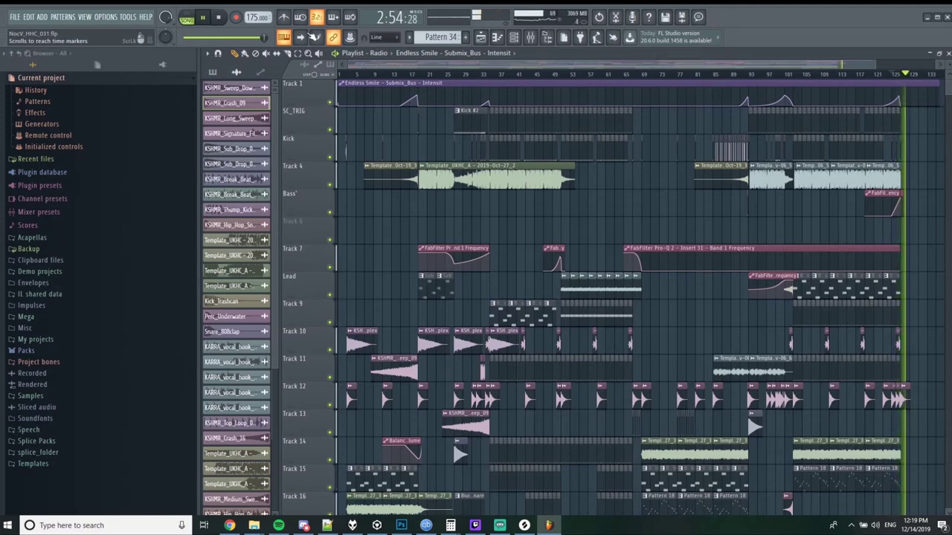
# Look through the clips on the lower tracks down to Track 33, and replay the final bars leading into the ending.
pyautogui.scroll(-5, 563, 202)
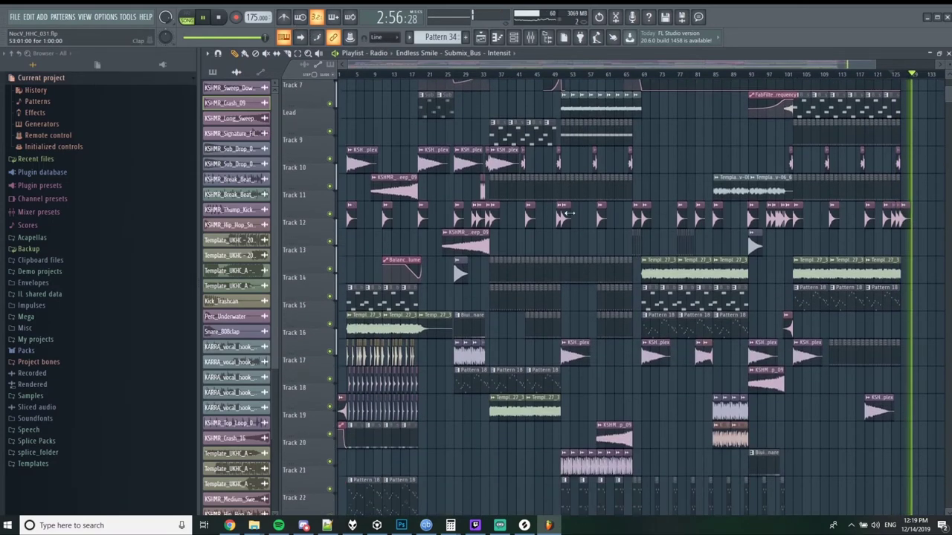
pyautogui.scroll(-4, 563, 202)
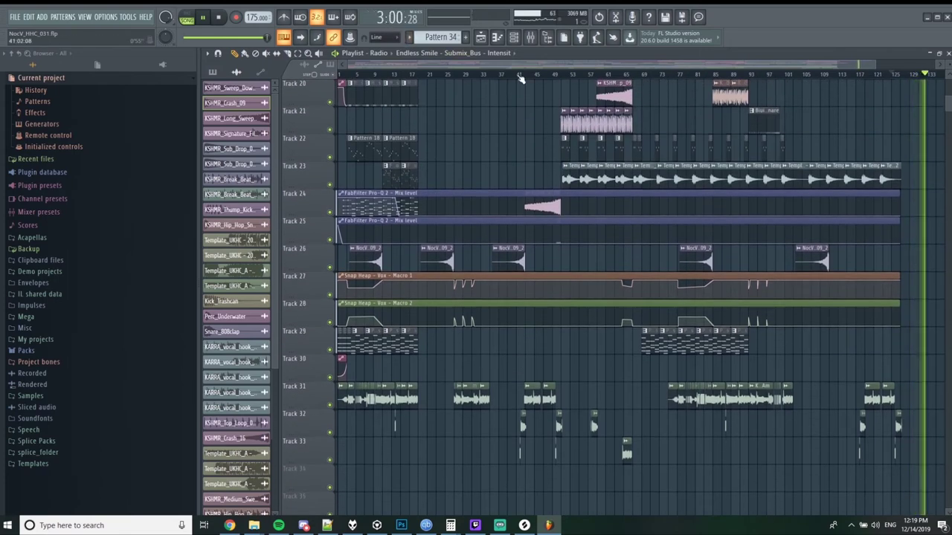
pyautogui.scroll(3, 563, 152)
pyautogui.scroll(3, 563, 152)
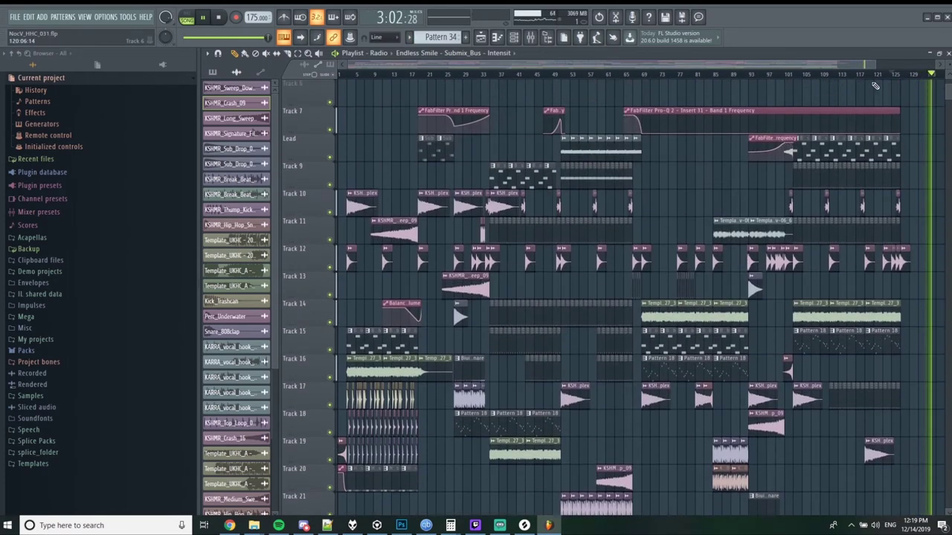
pyautogui.click(883, 77)
pyautogui.moveTo(845, 76); pyautogui.dragTo(435, 76)
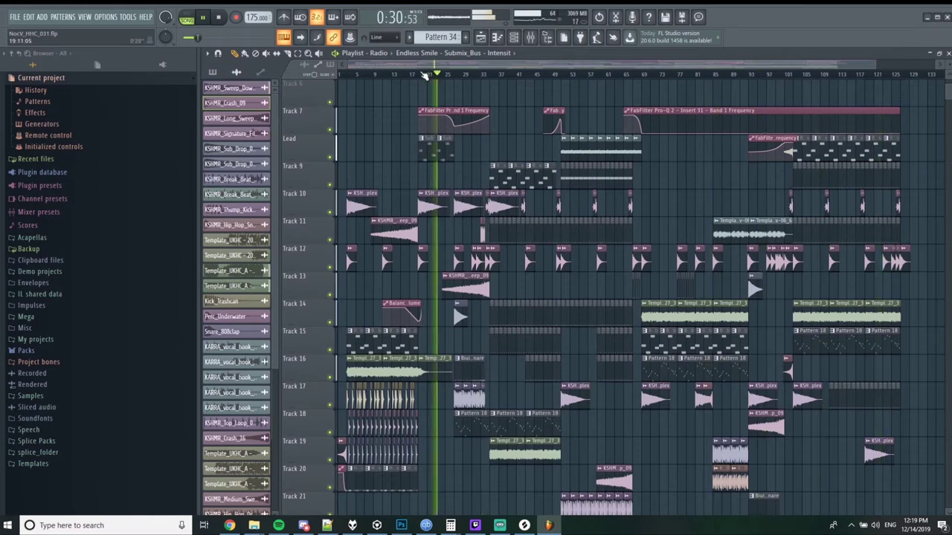
pyautogui.click(887, 75)
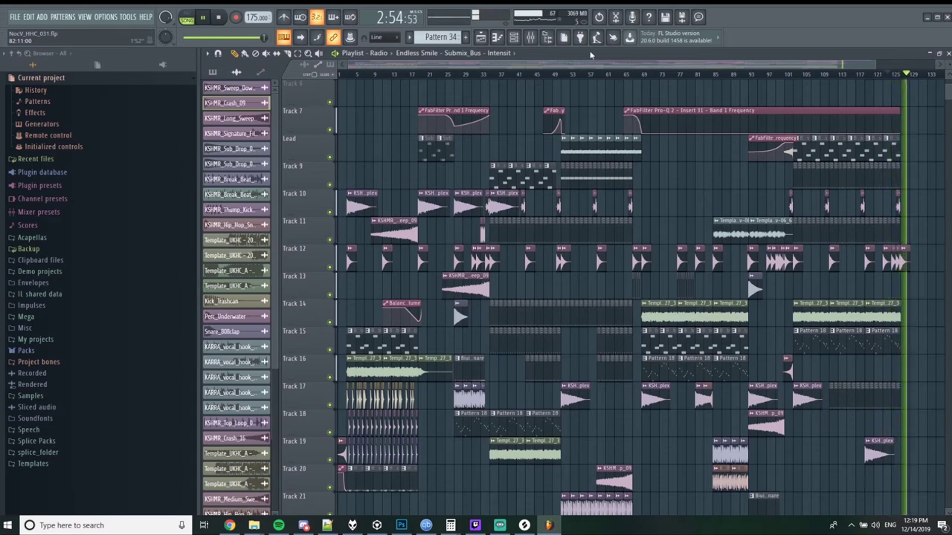
# Audition short passages of the arrangement in order, from about bar 41 to the last bars before the ending.
pyautogui.click(518, 75)
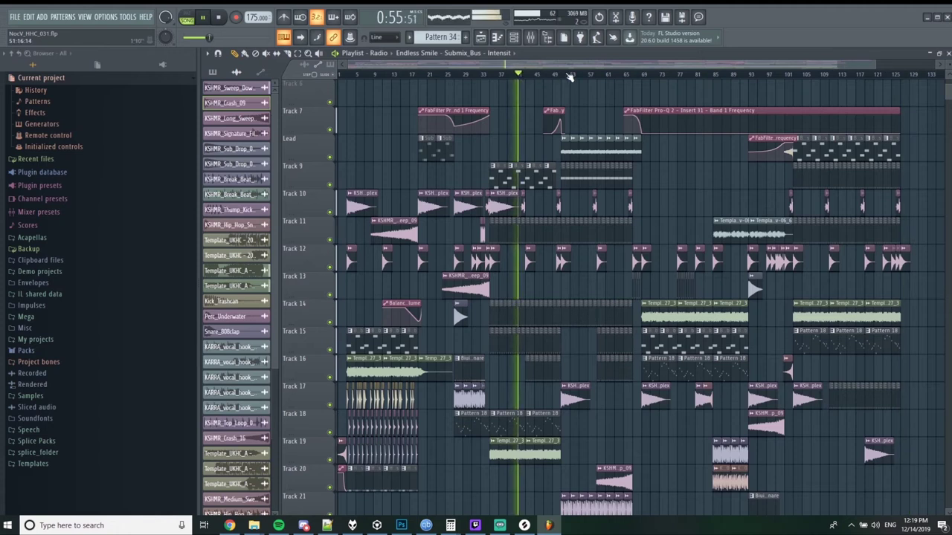
pyautogui.click(566, 75)
pyautogui.click(584, 75)
pyautogui.click(619, 75)
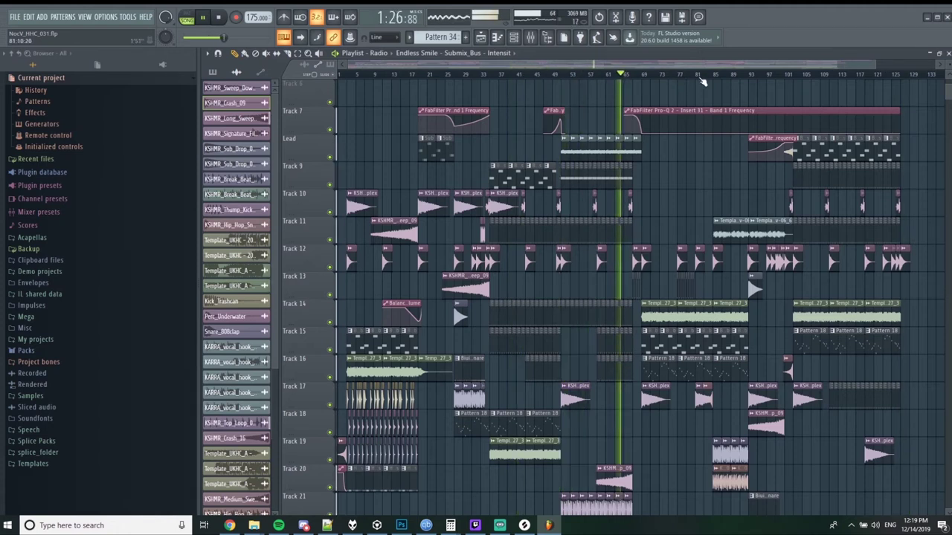
pyautogui.click(704, 76)
pyautogui.moveTo(652, 66); pyautogui.dragTo(780, 65)
pyautogui.click(665, 75)
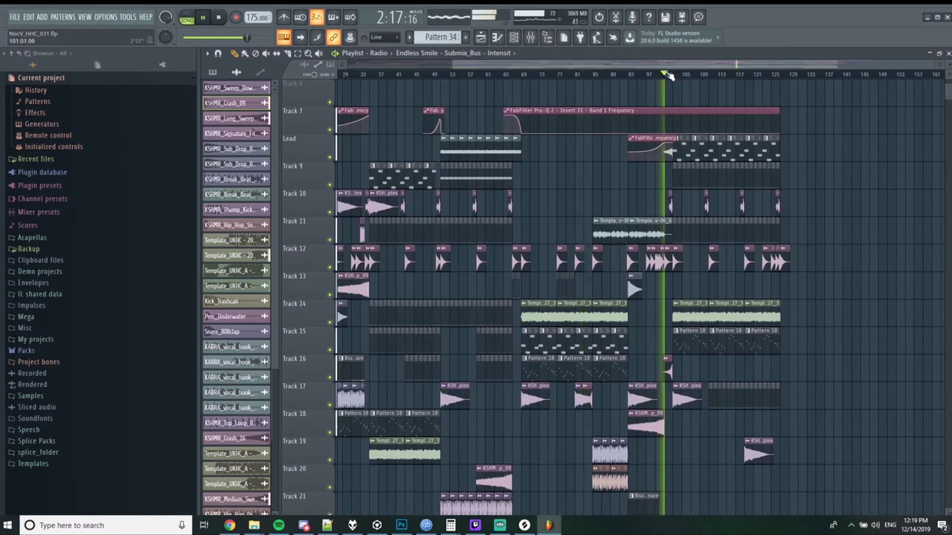
pyautogui.click(699, 75)
pyautogui.click(736, 75)
pyautogui.click(748, 75)
pyautogui.click(764, 75)
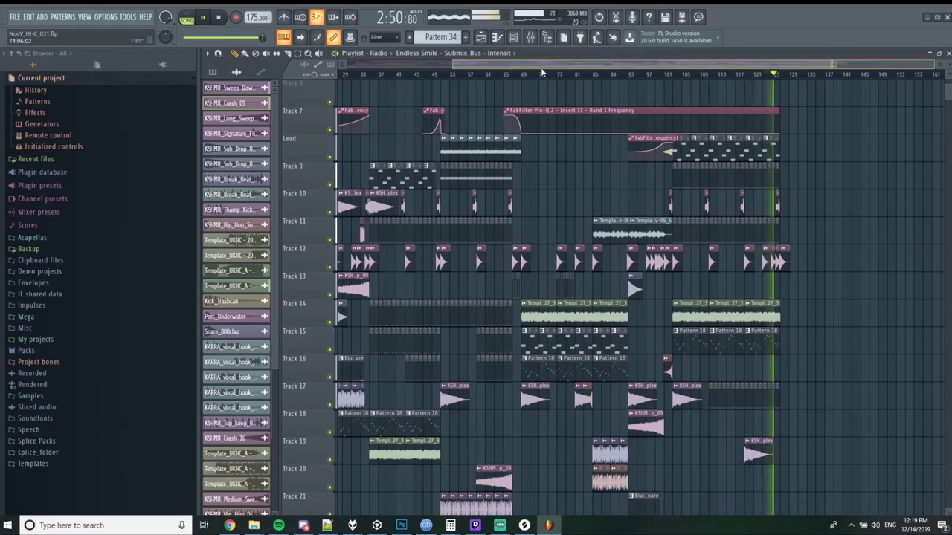
# Shorten the end of the Endless Smile Submix_Bus intensity automation clip on Track 1 to about bar 133.
pyautogui.moveTo(541, 67); pyautogui.dragTo(415, 67)
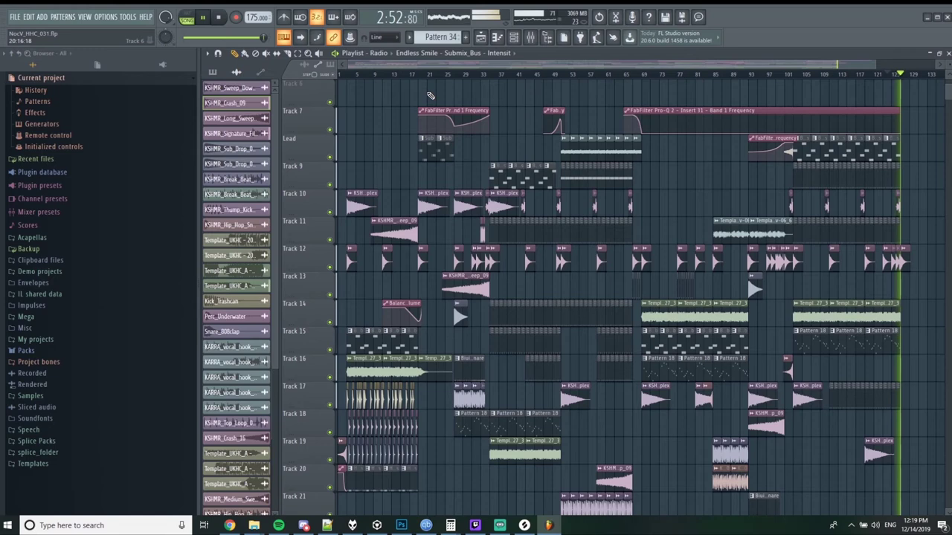
pyautogui.moveTo(669, 65); pyautogui.dragTo(778, 75)
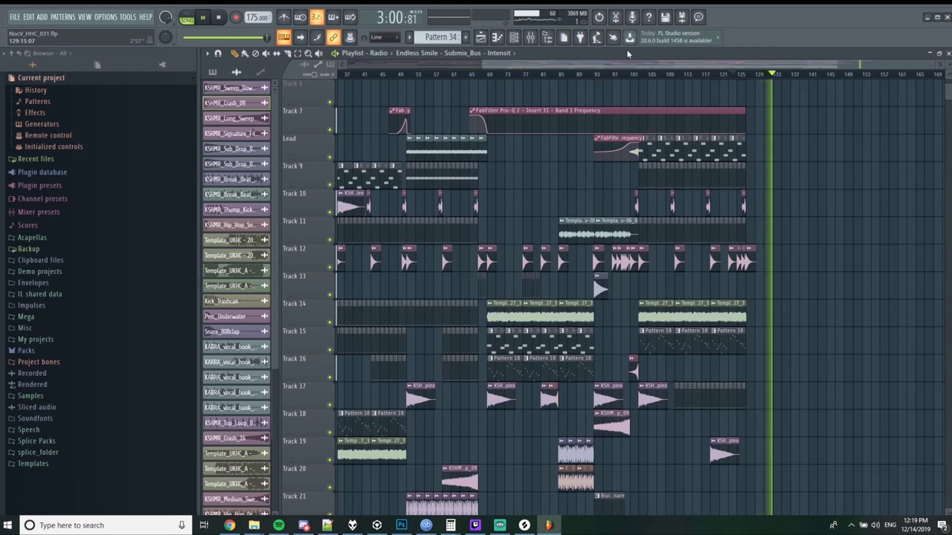
pyautogui.scroll(5, 839, 111)
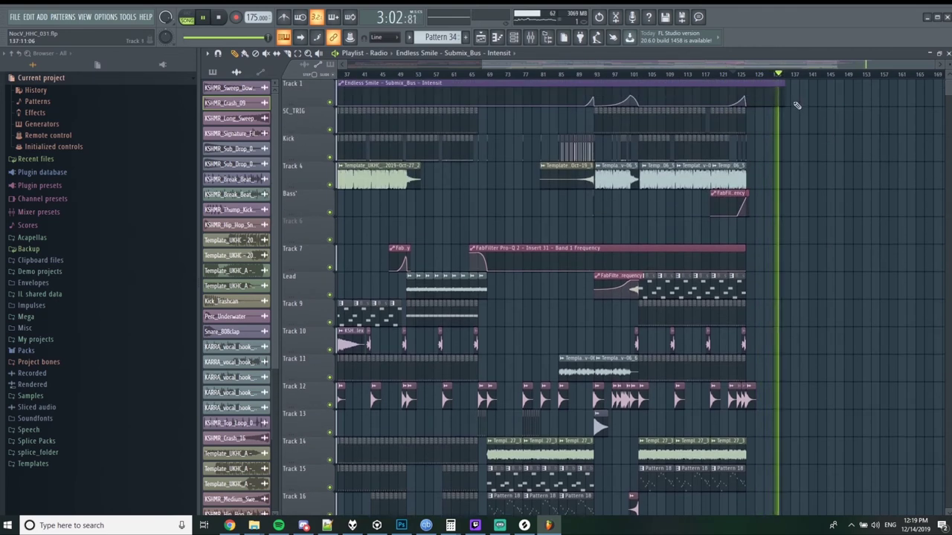
pyautogui.scroll(5, 770, 86)
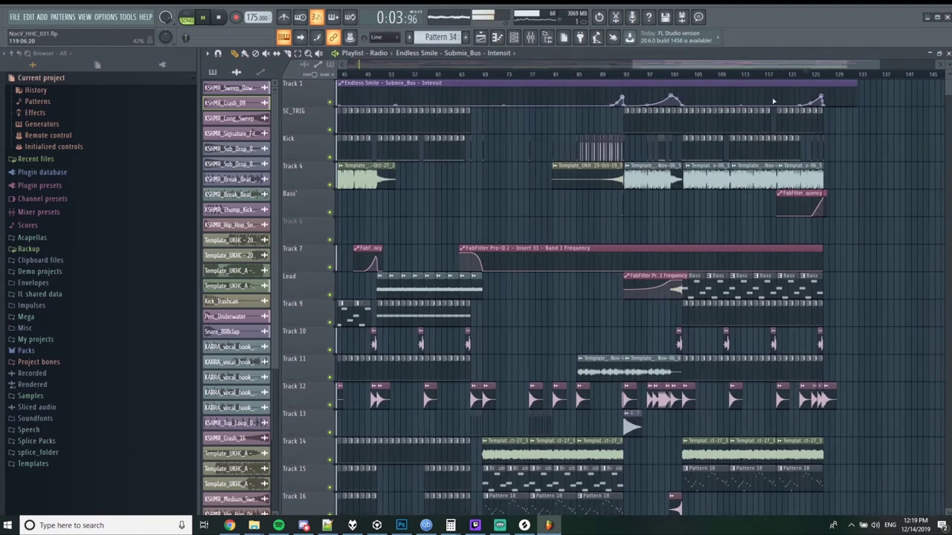
pyautogui.scroll(-3, 739, 79)
pyautogui.click(803, 76)
pyautogui.scroll(2, 802, 83)
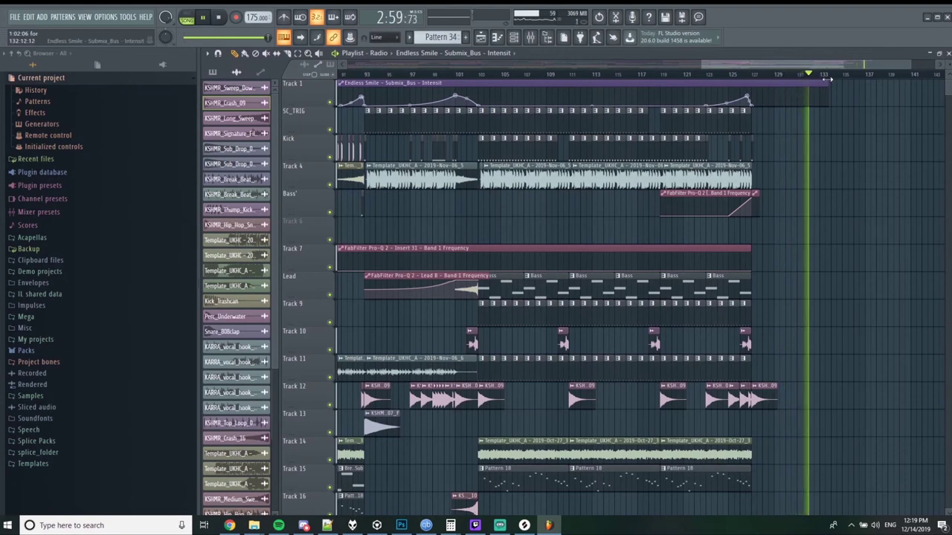
pyautogui.moveTo(827, 83); pyautogui.dragTo(818, 83)
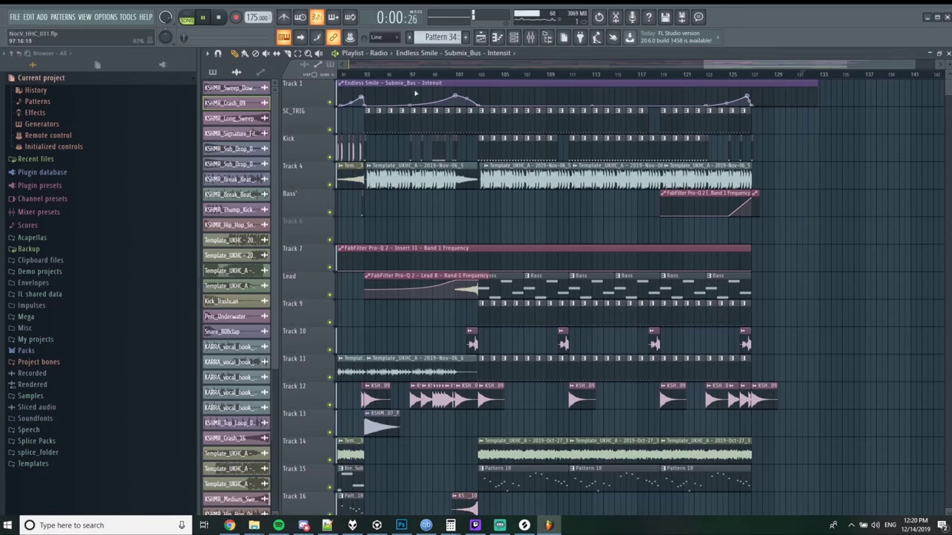
# Save the project under its current file name.
pyautogui.click(16, 18)
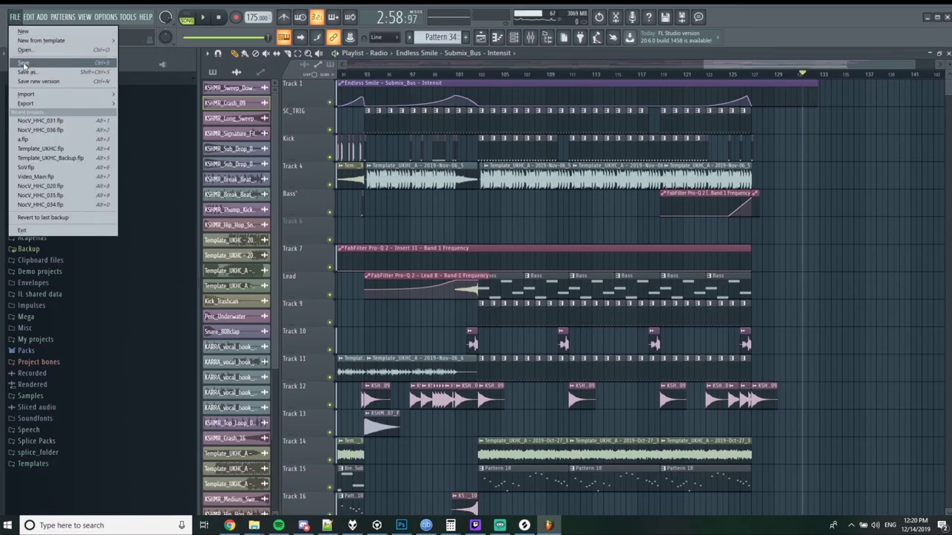
pyautogui.click(24, 64)
pyautogui.click(23, 15)
pyautogui.click(22, 12)
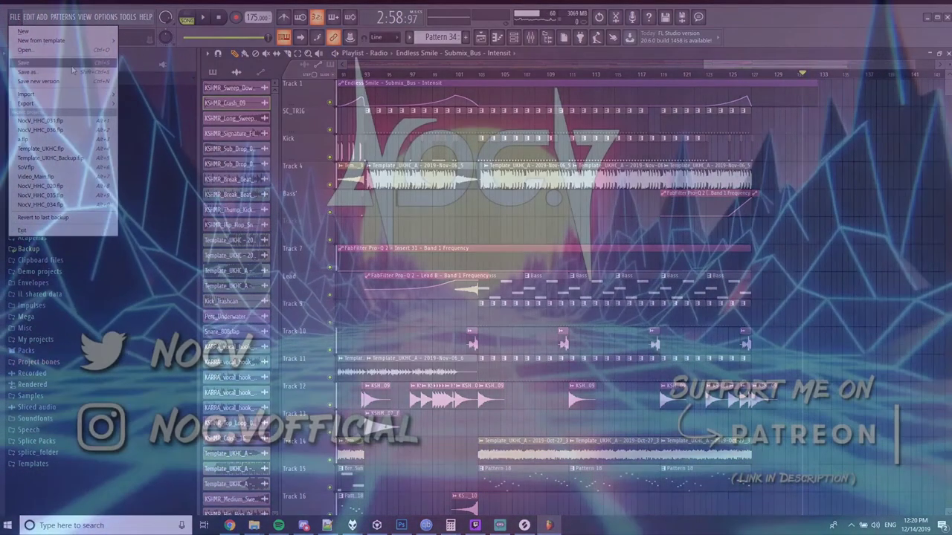